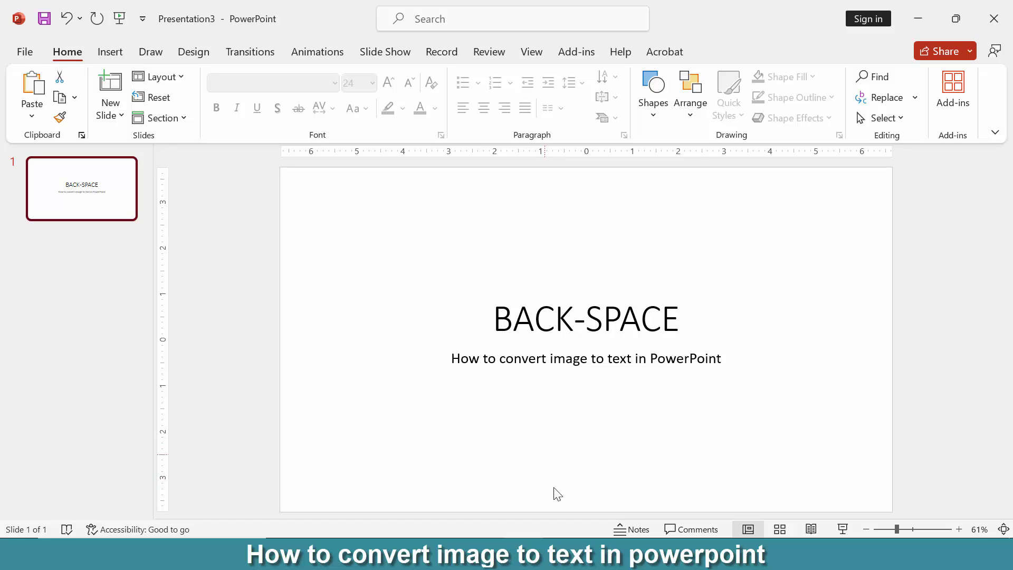
# Step: Switch from the BACK-SPACE title slide to the blank Document2 in Word
pyautogui.click(601, 486)
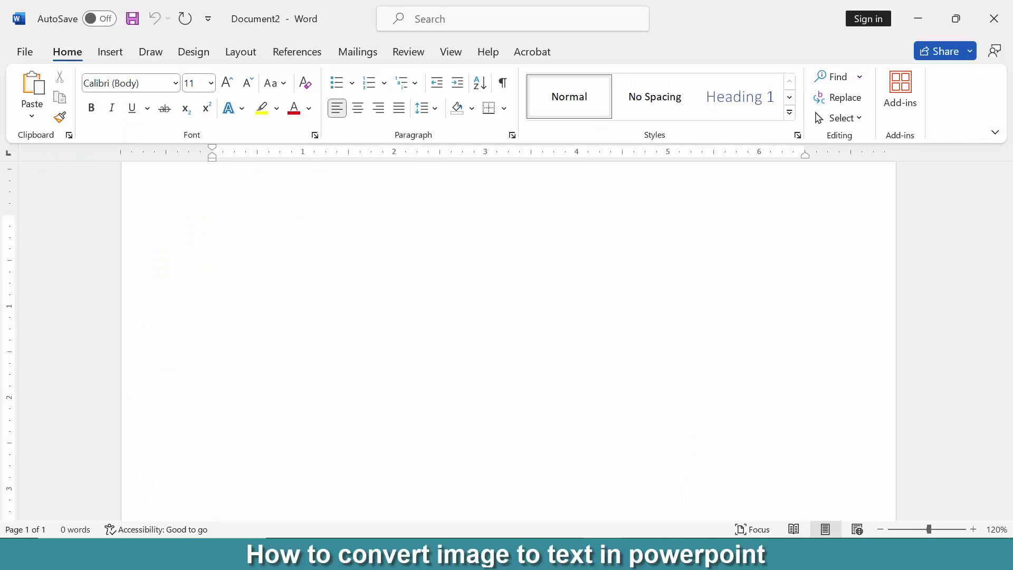
# Step: Insert the scanned book page picture from the Desktop, then select it
pyautogui.click(109, 51)
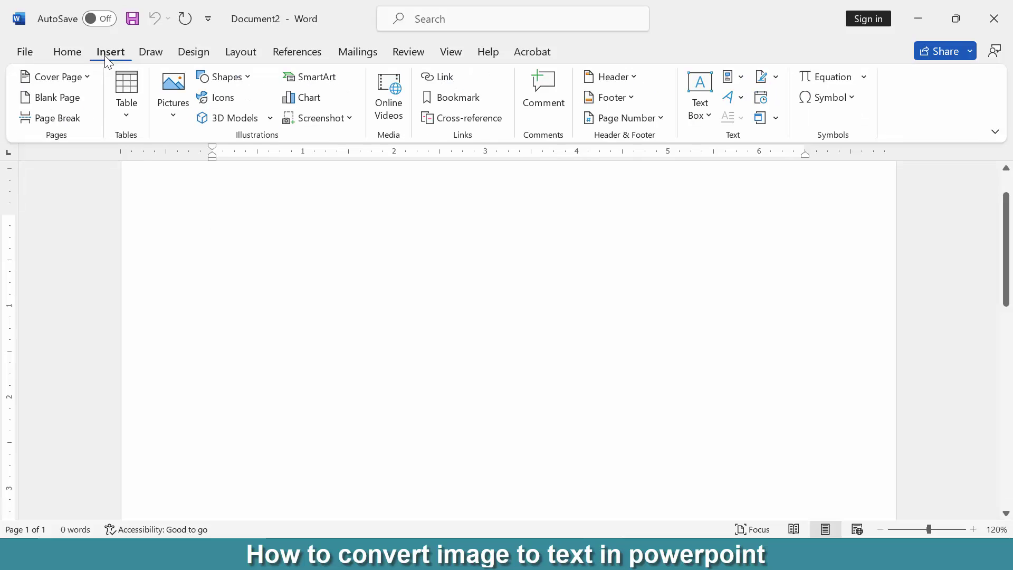
pyautogui.click(182, 90)
pyautogui.click(195, 165)
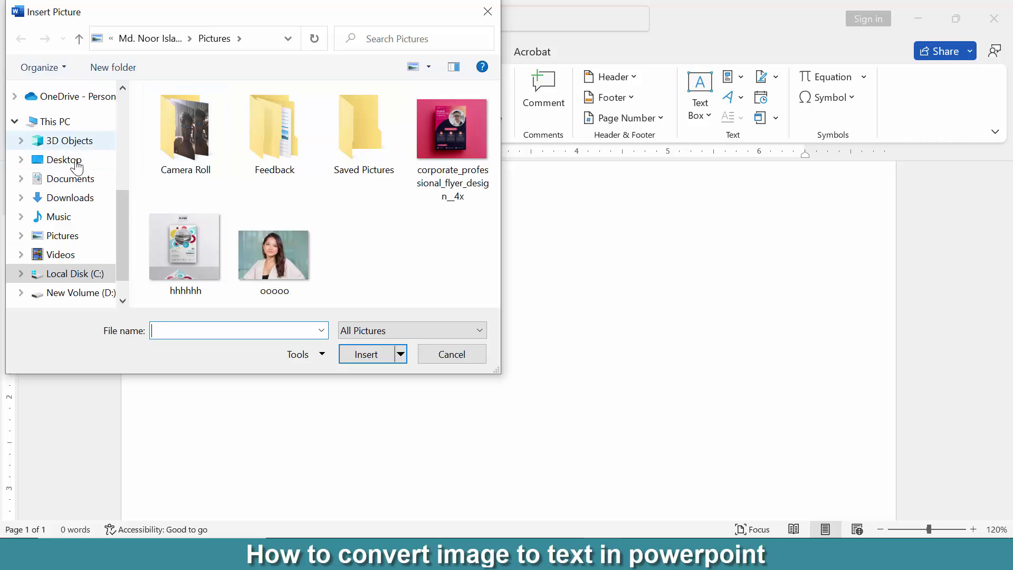
pyautogui.click(65, 160)
pyautogui.scroll(-5, 321, 239)
pyautogui.scroll(-3, 349, 240)
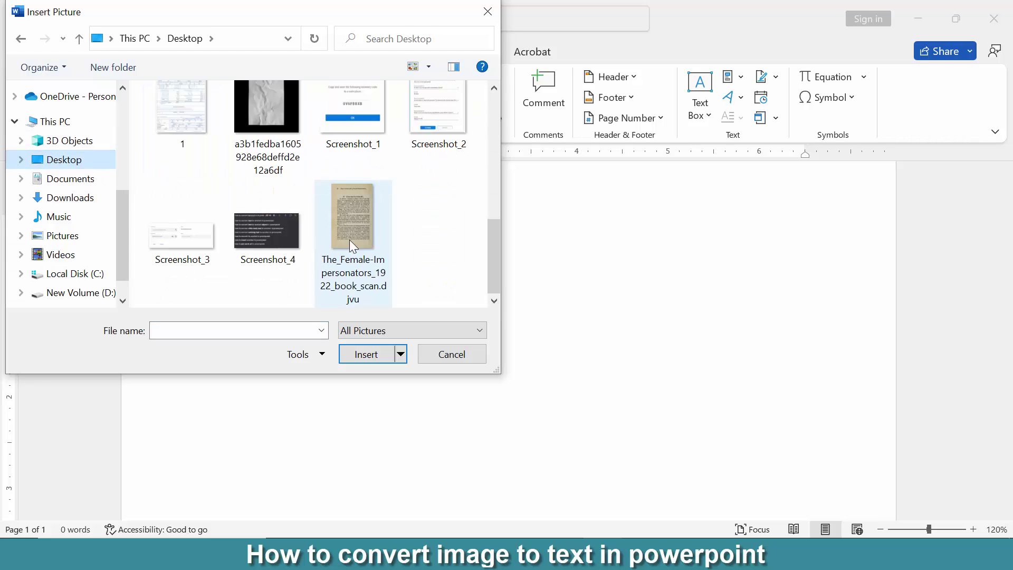
pyautogui.click(352, 239)
pyautogui.click(367, 354)
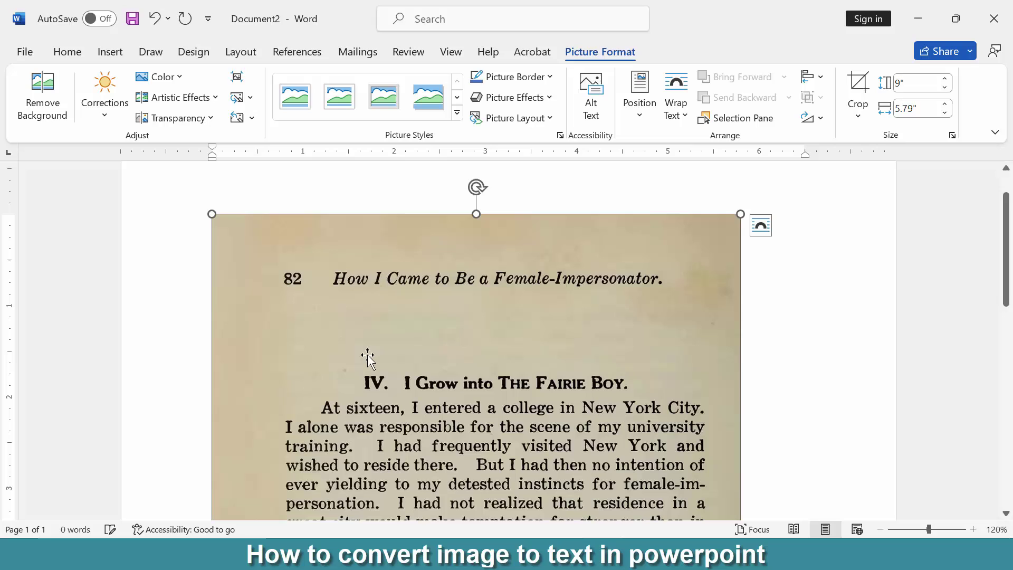
pyautogui.scroll(-6, 367, 356)
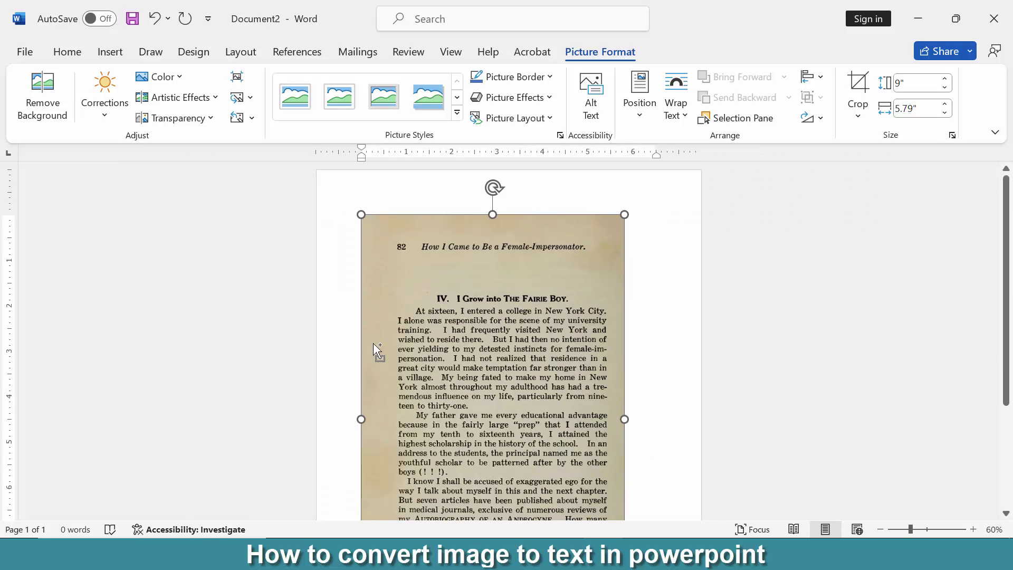
pyautogui.scroll(-3, 378, 348)
pyautogui.click(452, 294)
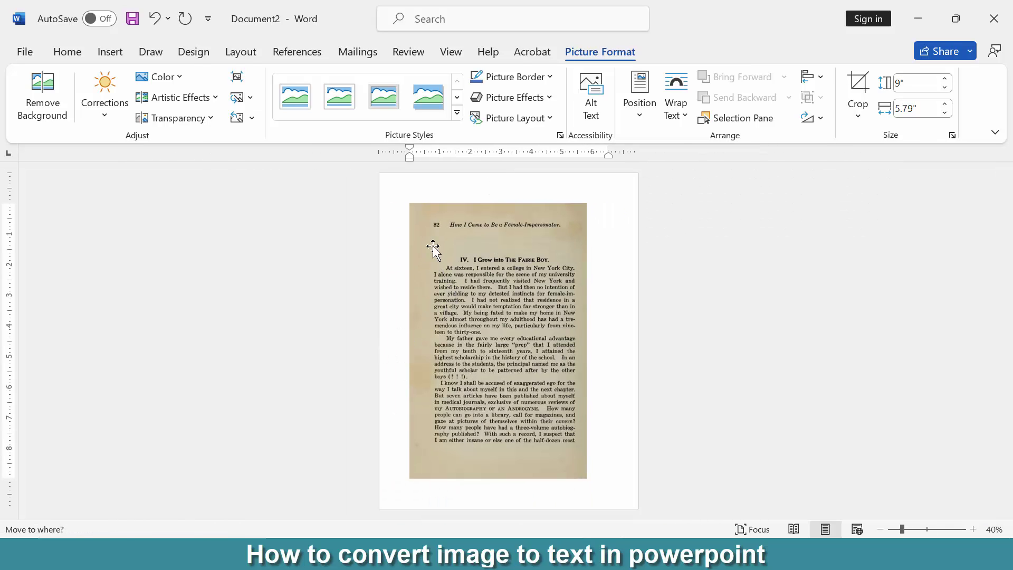
pyautogui.click(433, 249)
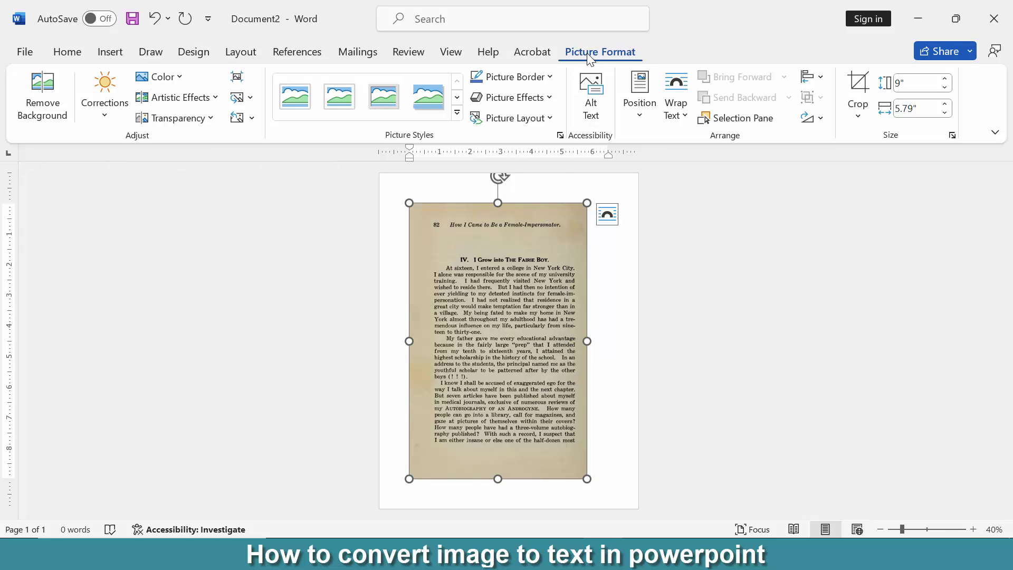
# Step: Set the page image to In Front of Text, move it top-left, and enlarge it across the page
pyautogui.click(677, 115)
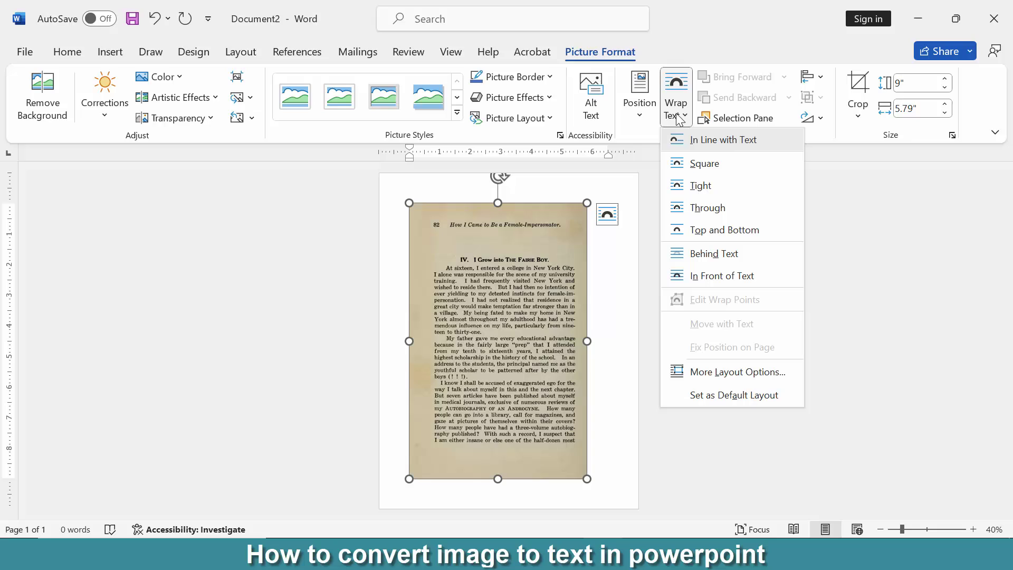
pyautogui.click(721, 276)
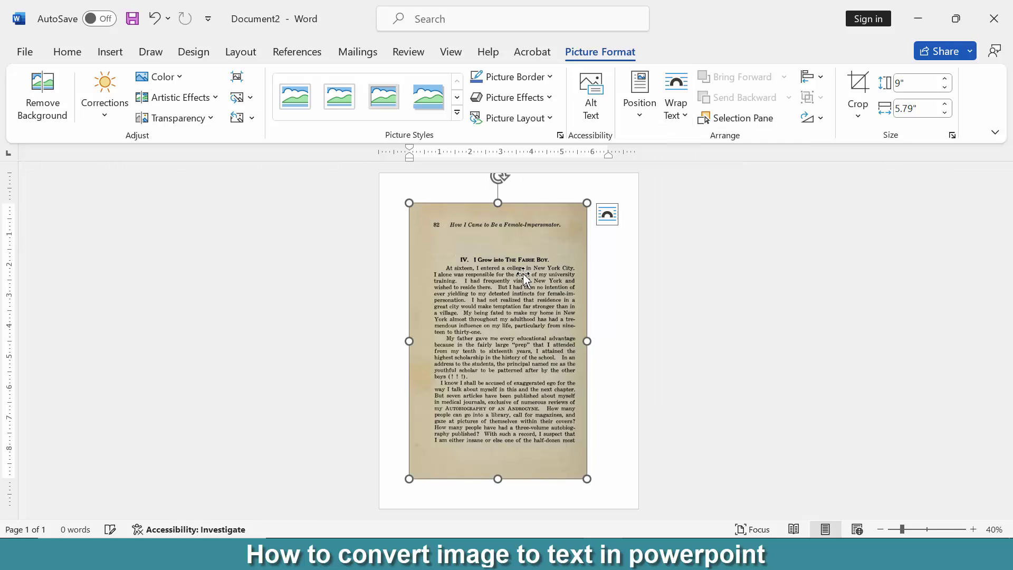
pyautogui.moveTo(487, 273); pyautogui.dragTo(456, 244)
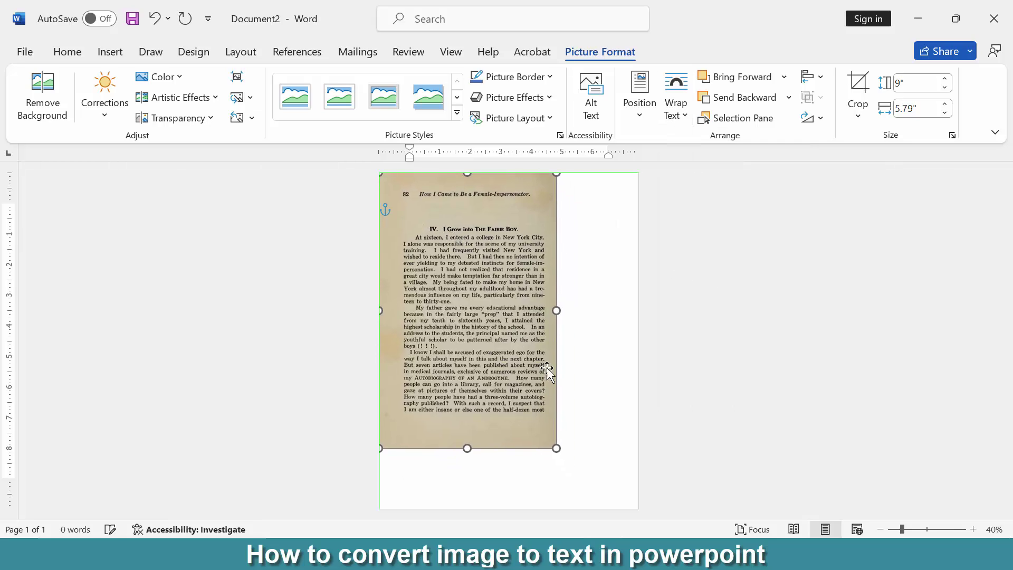
pyautogui.moveTo(557, 449); pyautogui.dragTo(620, 504)
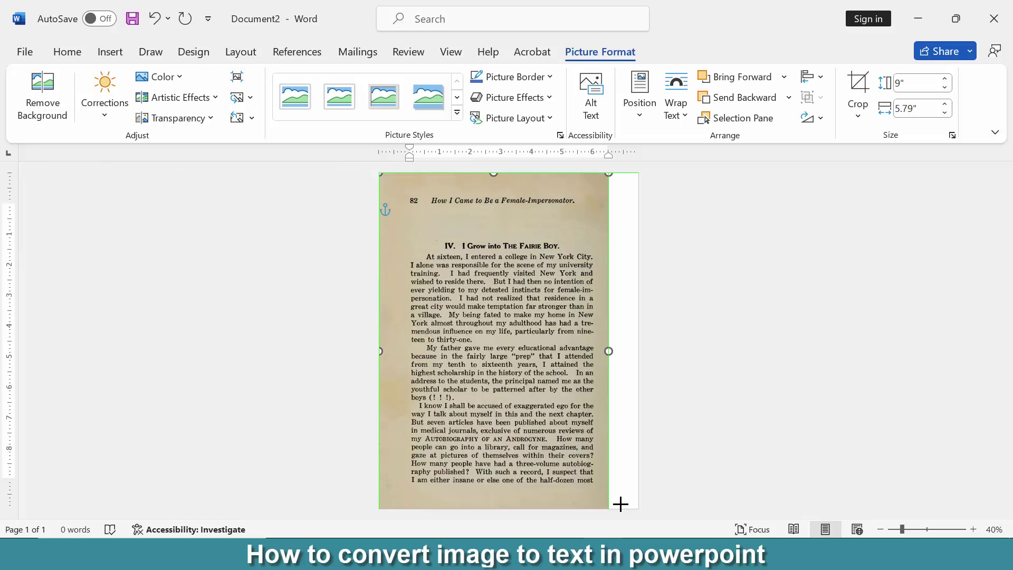
pyautogui.moveTo(481, 413); pyautogui.dragTo(496, 414)
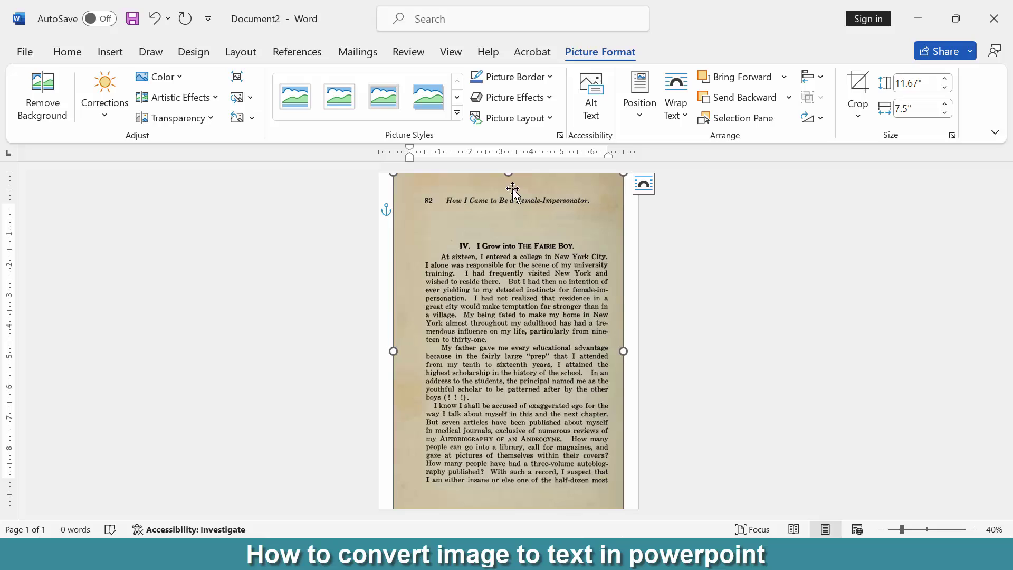
# Step: Set the page image's Picture Corrections to 36% brightness and 12% contrast
pyautogui.click(561, 135)
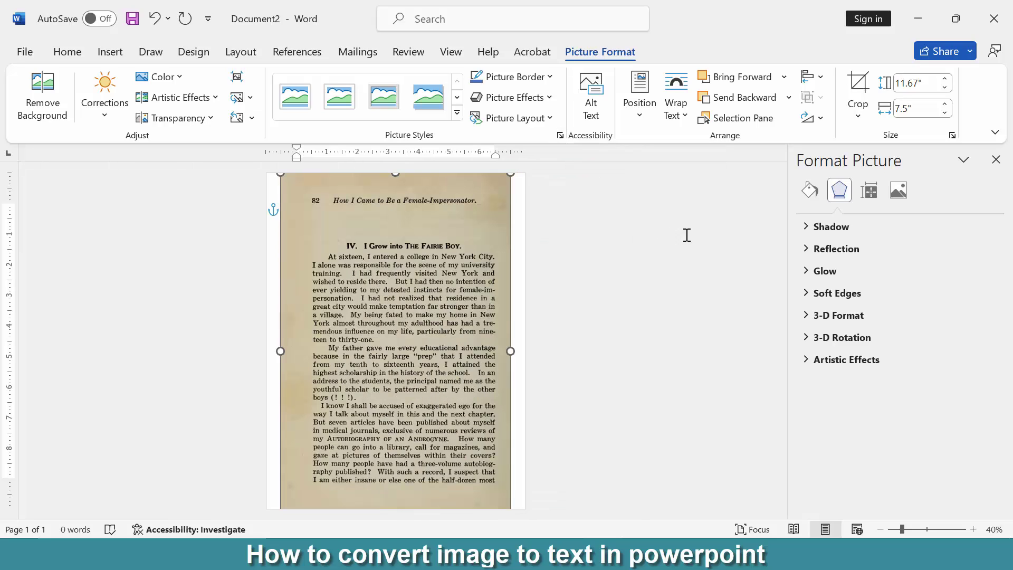
pyautogui.click(898, 191)
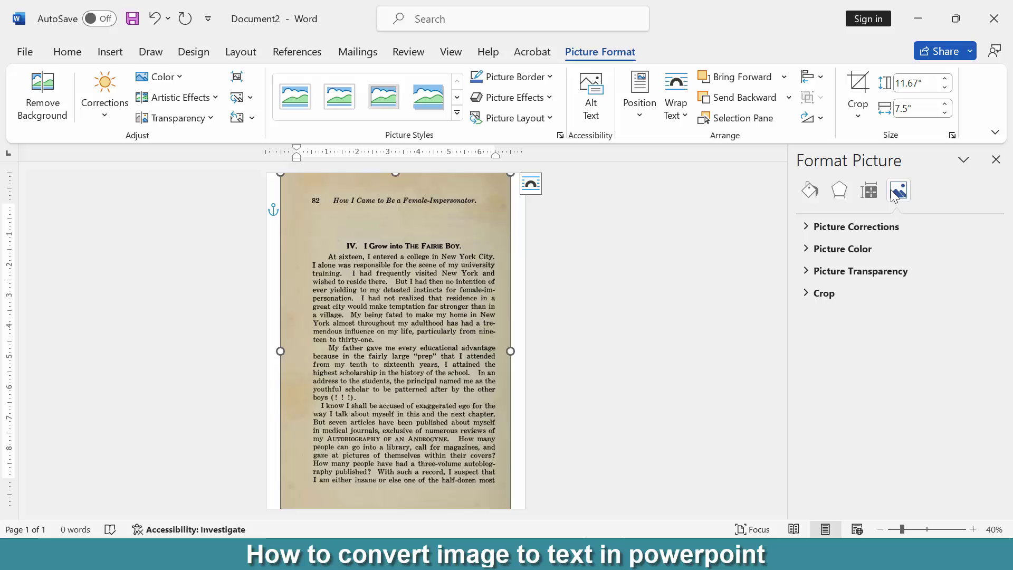
pyautogui.click(879, 232)
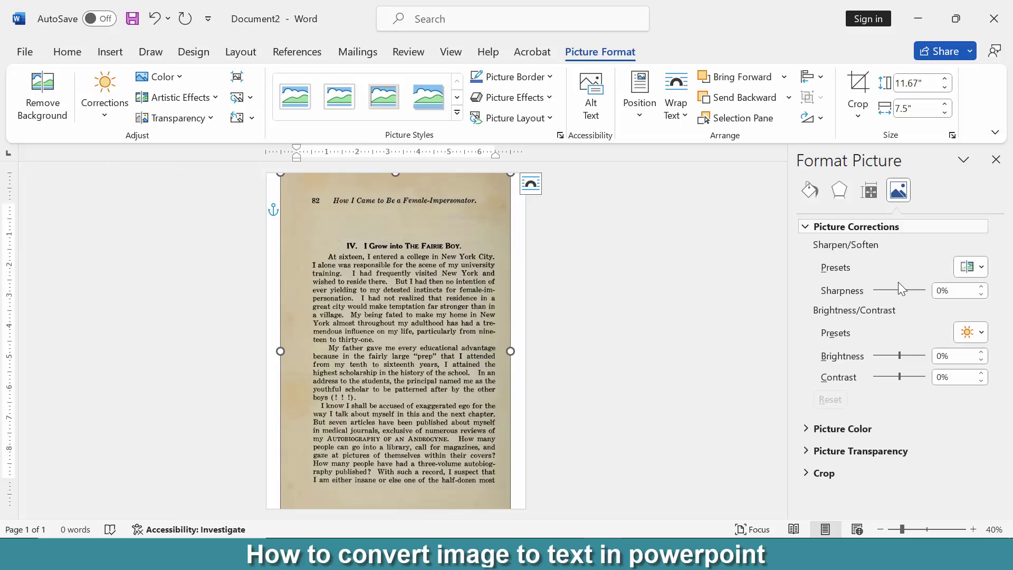
pyautogui.moveTo(899, 355); pyautogui.dragTo(908, 356)
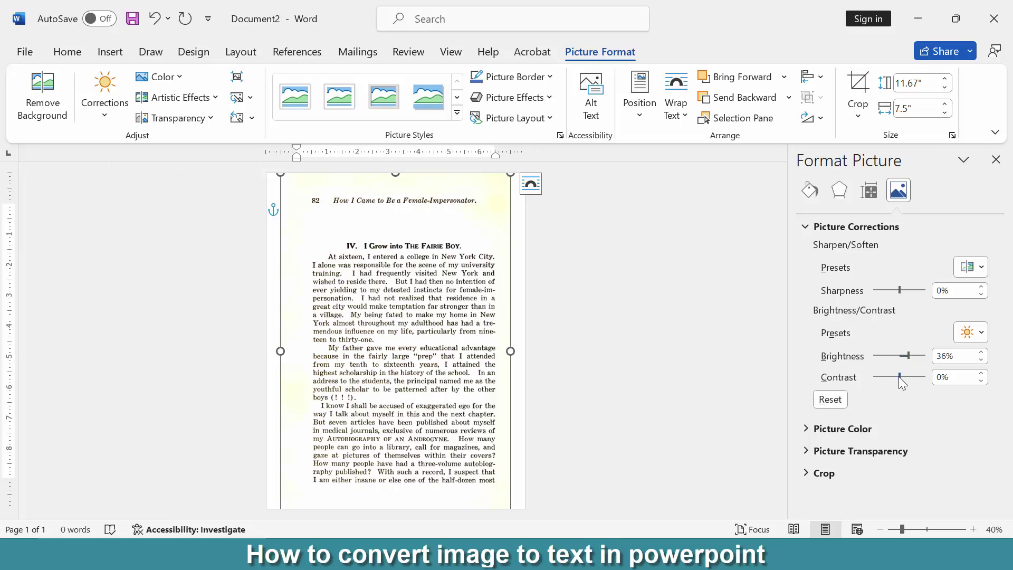
pyautogui.moveTo(900, 378); pyautogui.dragTo(903, 377)
pyautogui.click(996, 160)
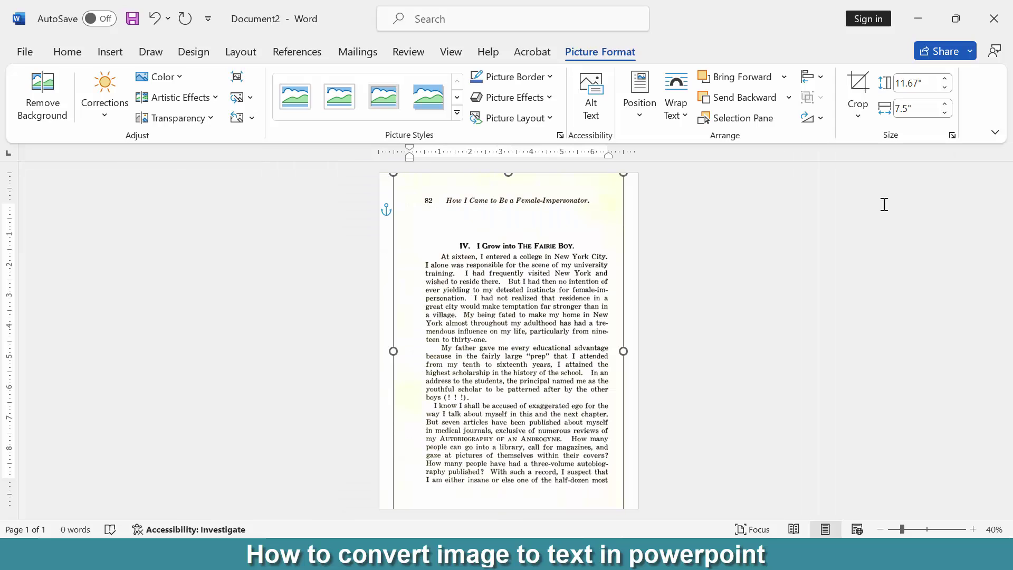
pyautogui.click(680, 259)
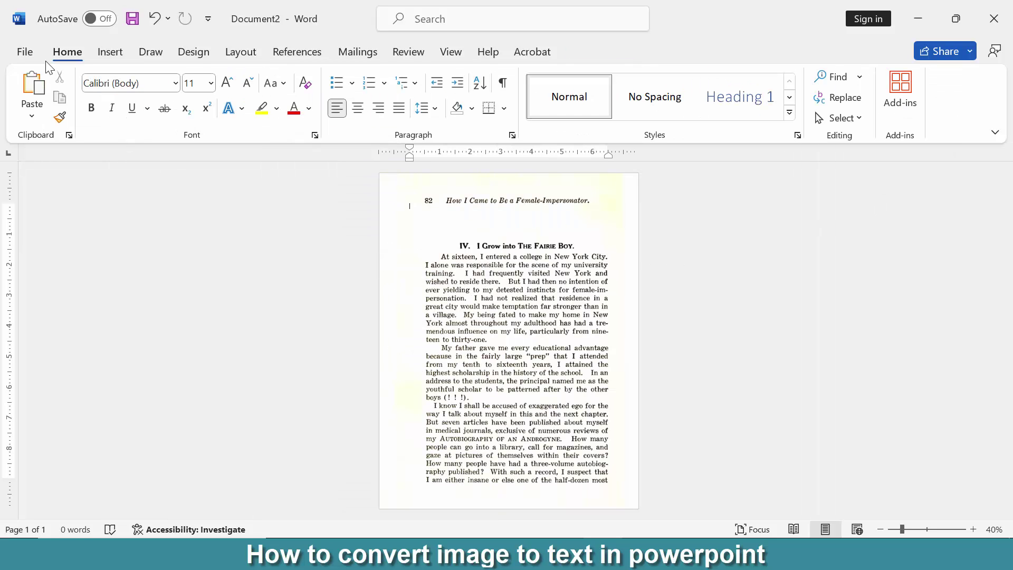
# Step: Use Save As to save to the Desktop with file name 'Image' and type PDF
pyautogui.click(25, 51)
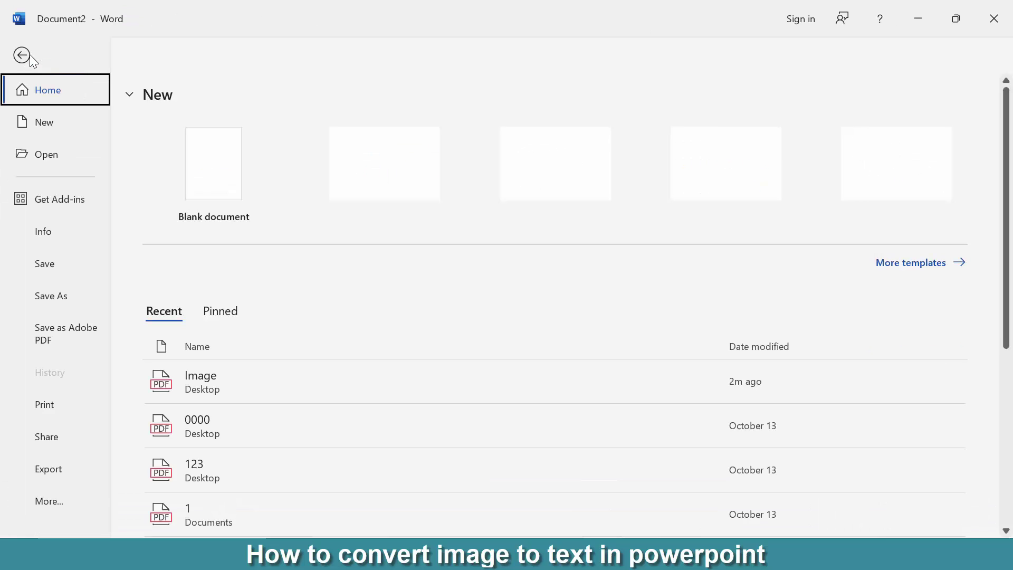
pyautogui.click(43, 289)
pyautogui.click(227, 275)
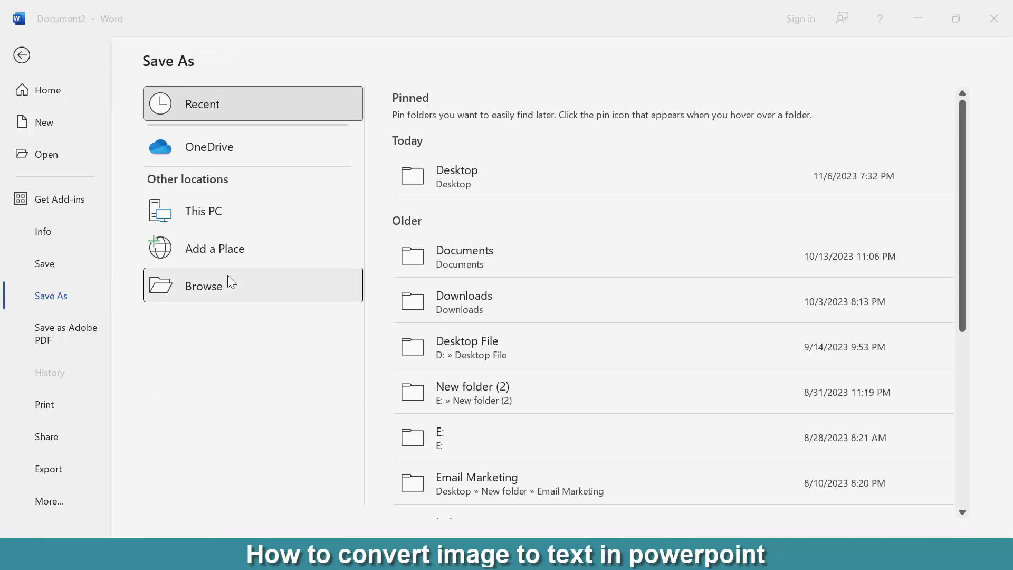
pyautogui.click(64, 134)
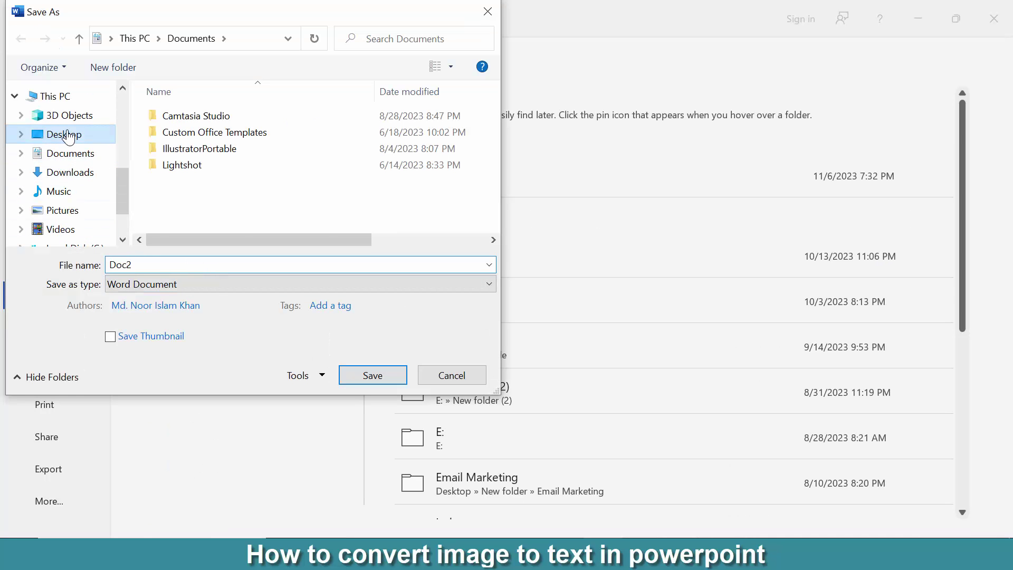
pyautogui.click(145, 266)
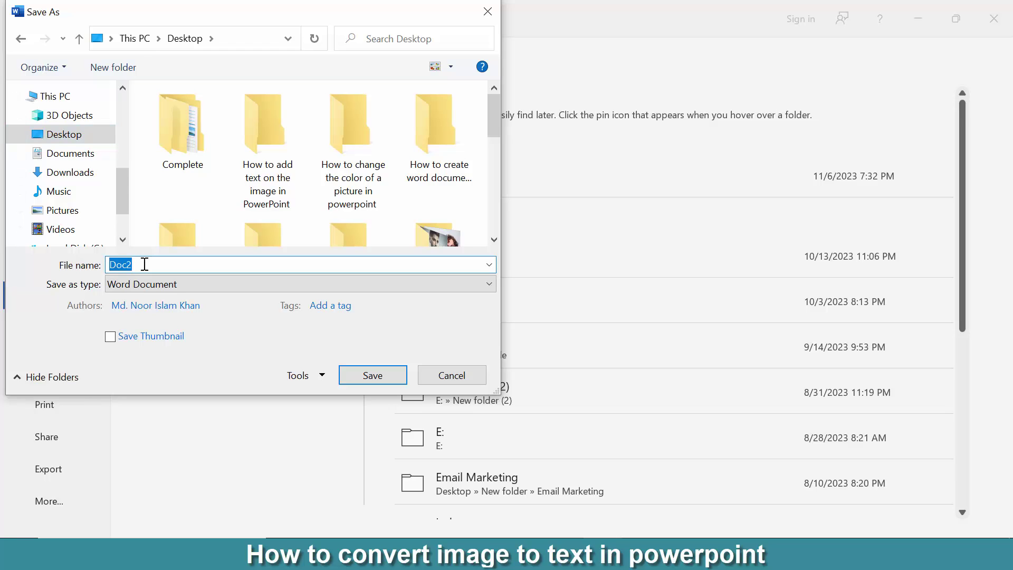
pyautogui.write('Image')
pyautogui.click(143, 285)
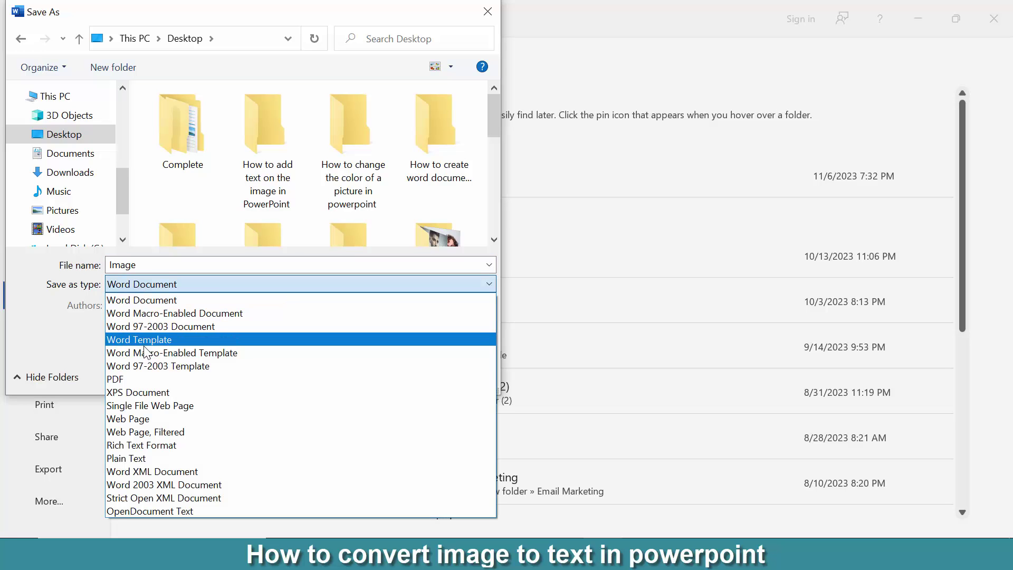
pyautogui.click(143, 378)
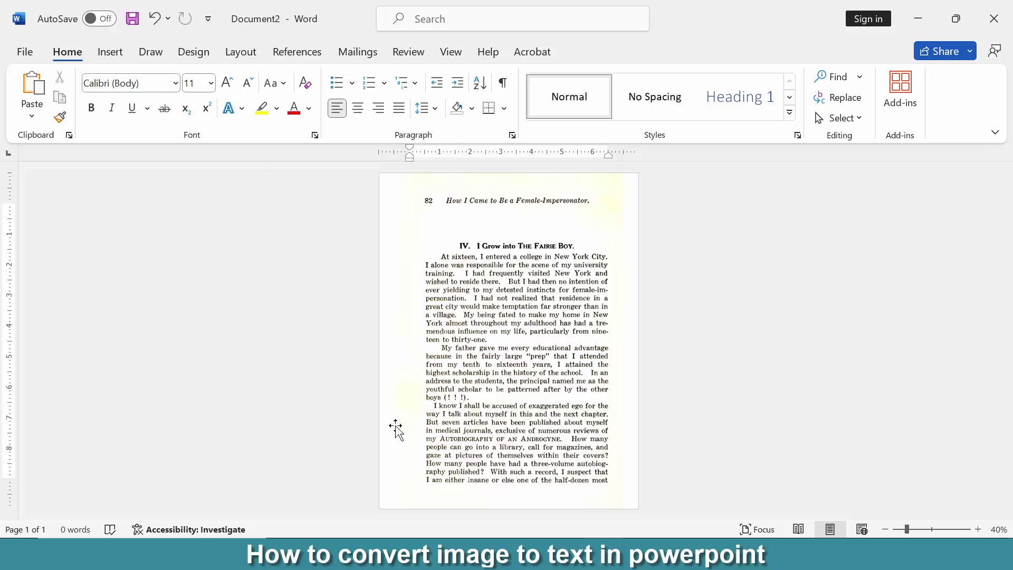
# Step: Open Image.pdf from the Desktop and accept Word's conversion to editable text
pyautogui.click(25, 52)
pyautogui.click(41, 158)
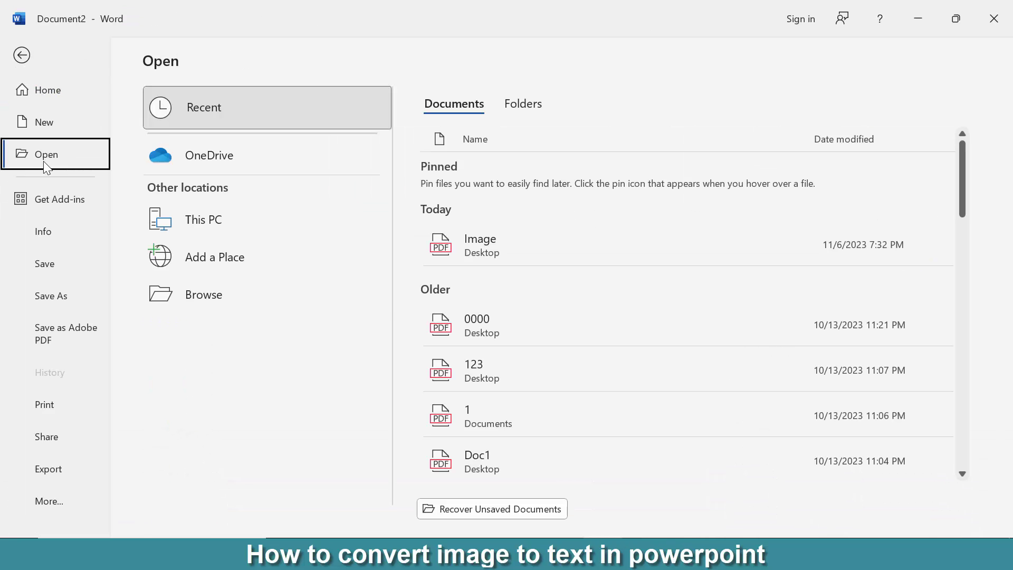
pyautogui.click(251, 303)
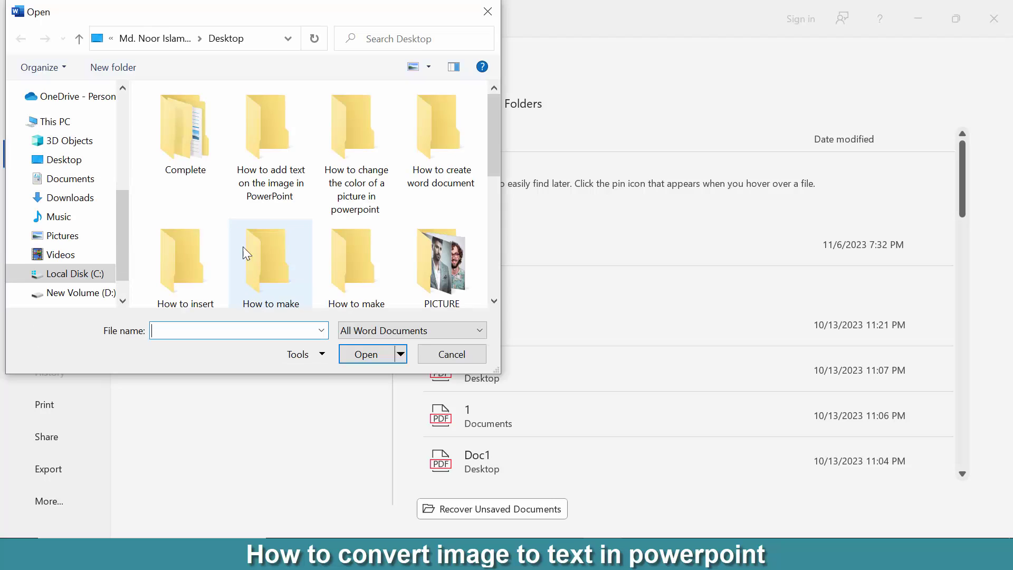
pyautogui.click(63, 159)
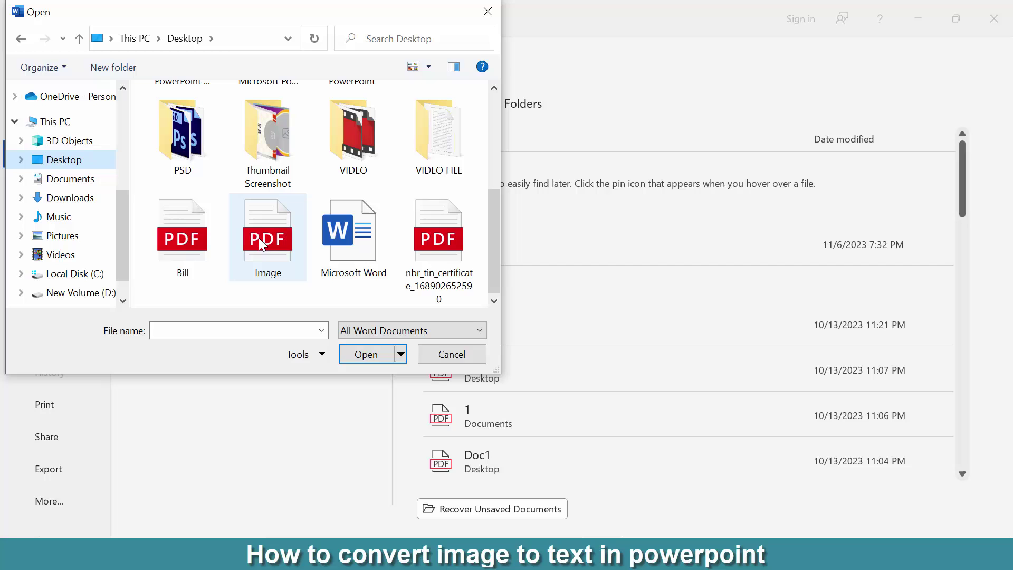
pyautogui.click(268, 237)
pyautogui.click(366, 354)
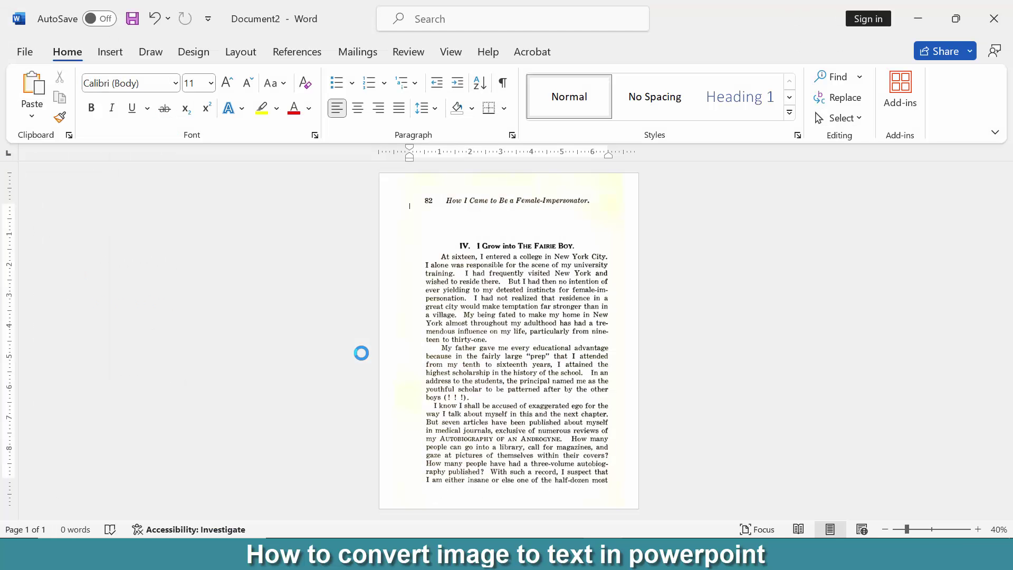
pyautogui.click(455, 333)
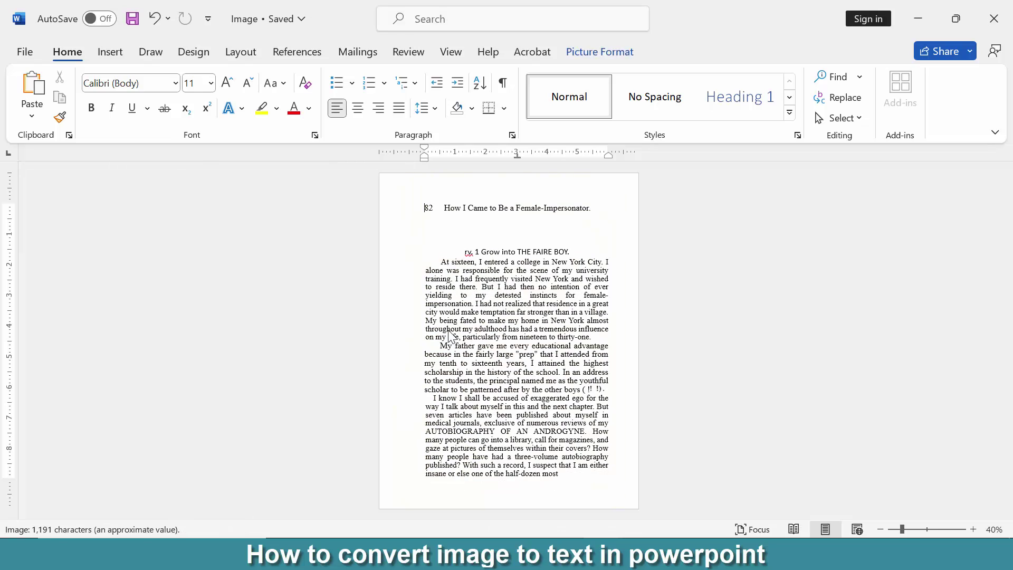
pyautogui.keyDown('ctrl'); pyautogui.scroll(2, 458, 327); pyautogui.keyUp('ctrl')
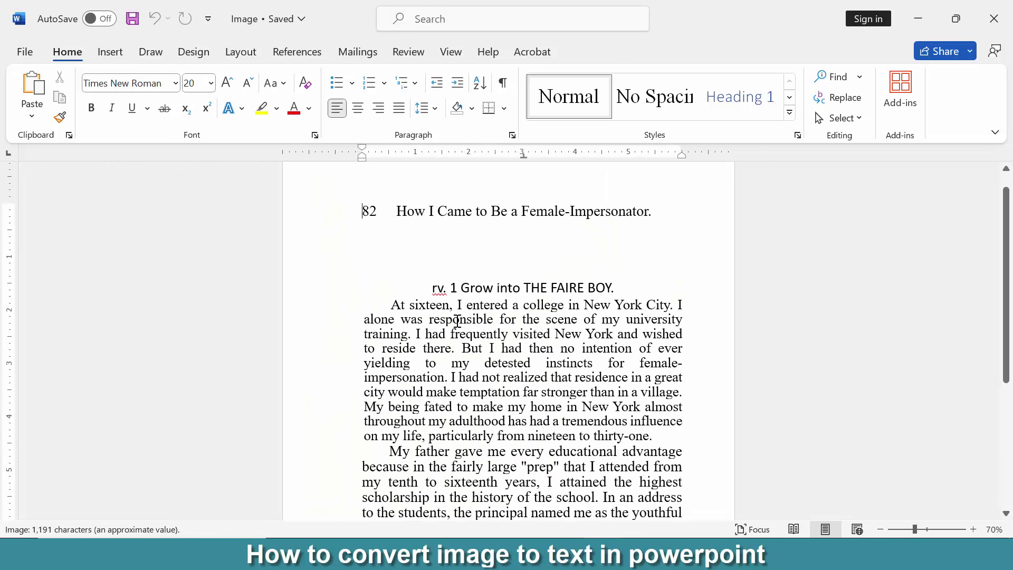
pyautogui.scroll(2, 457, 328)
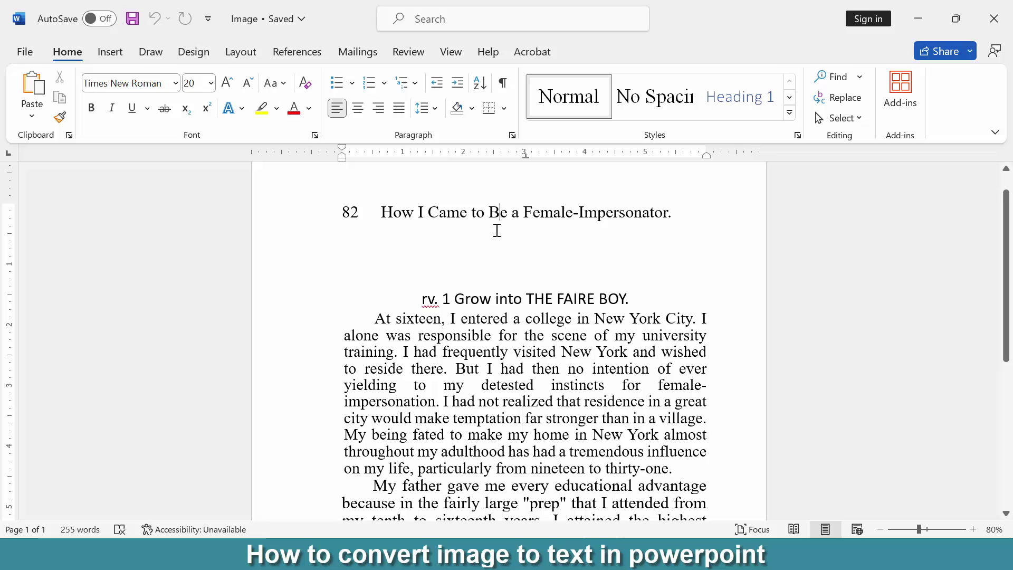
pyautogui.scroll(-2, 499, 317)
pyautogui.scroll(-2, 499, 316)
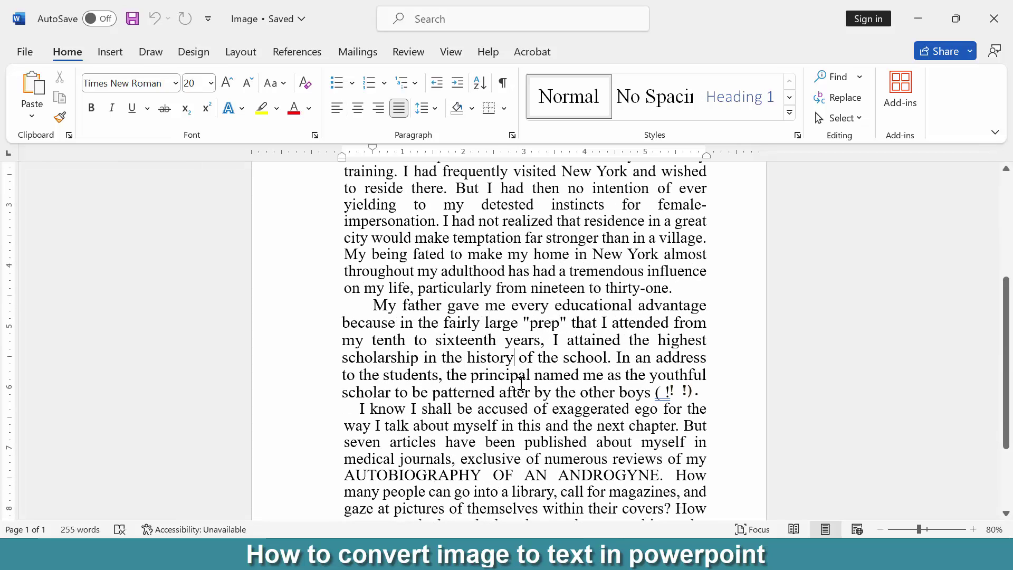
pyautogui.scroll(5, 510, 346)
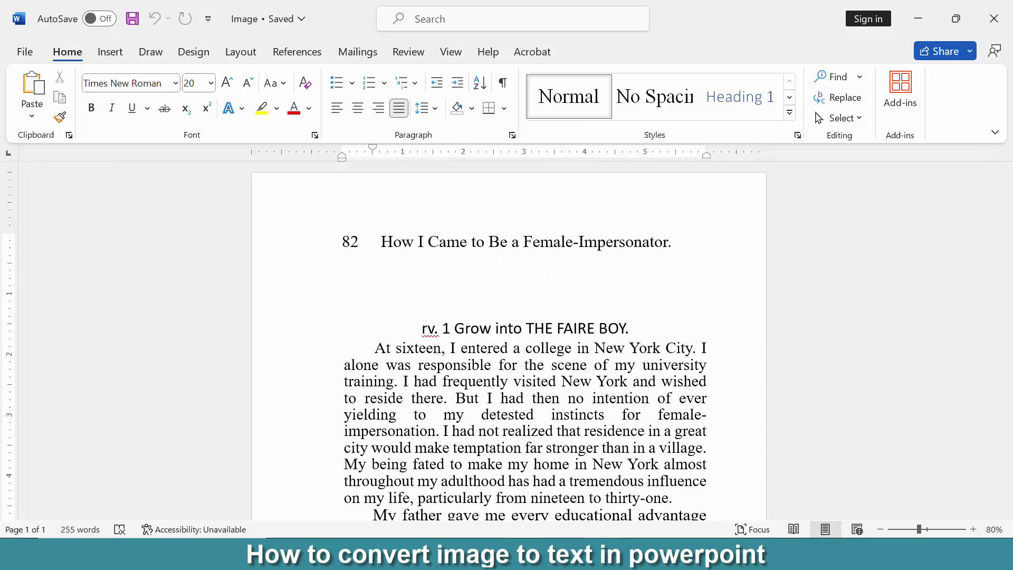
# Step: Back in PowerPoint, add a new slide with the Blank layout
pyautogui.hotkey('alt', 'Tab')
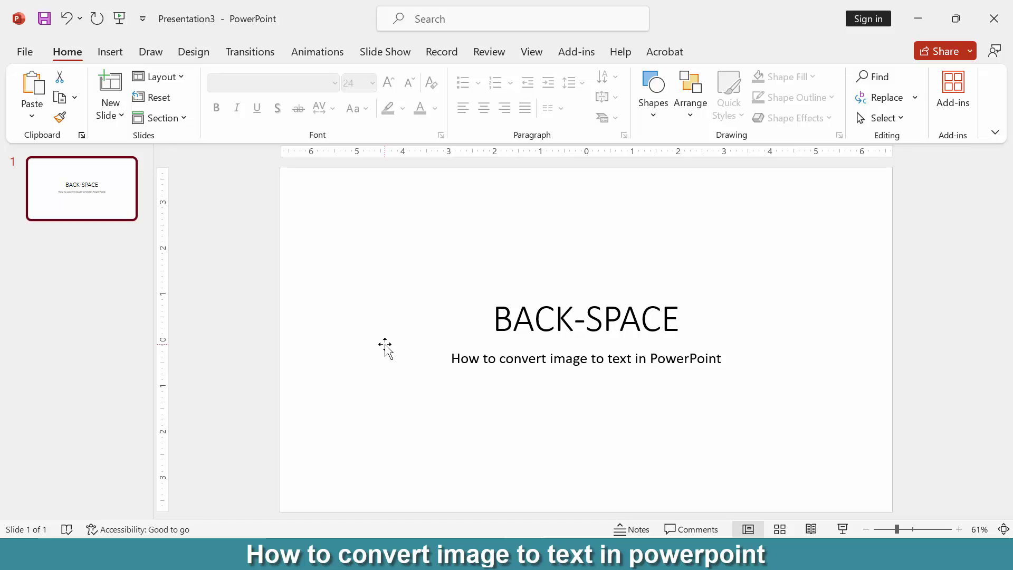
pyautogui.click(110, 115)
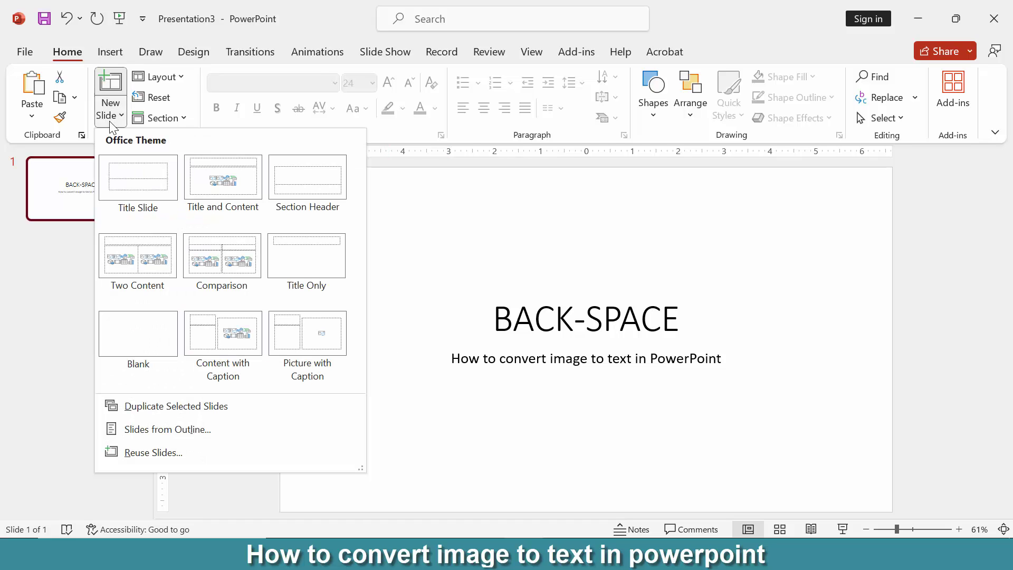
pyautogui.click(144, 330)
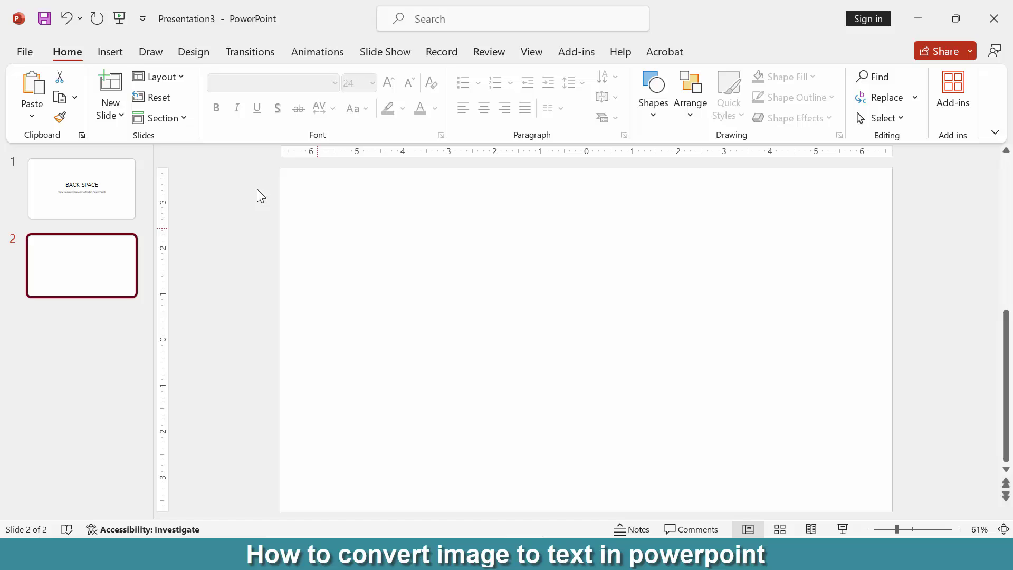
# Step: Draw a text box covering most of slide 2
pyautogui.click(110, 51)
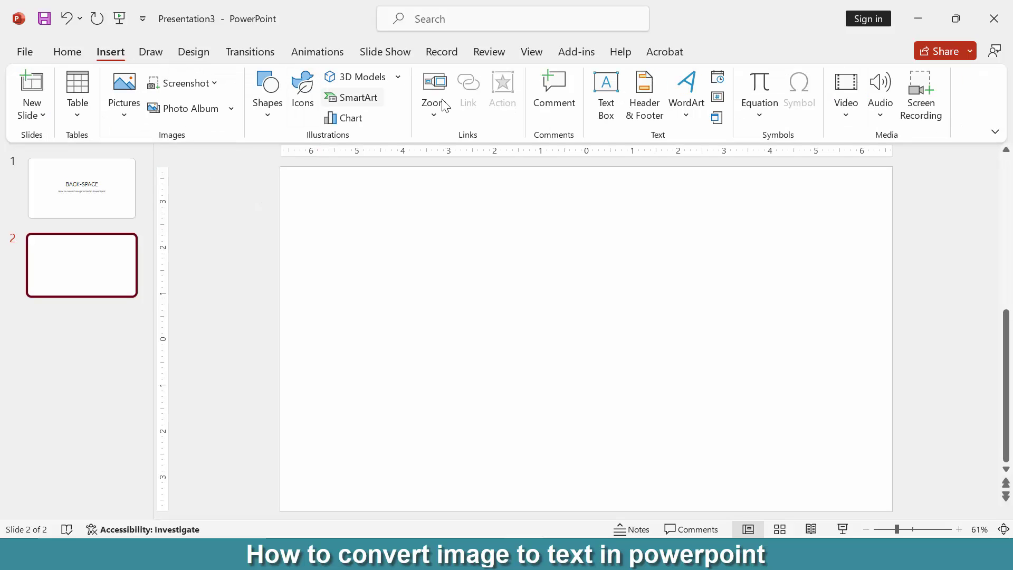
pyautogui.click(605, 95)
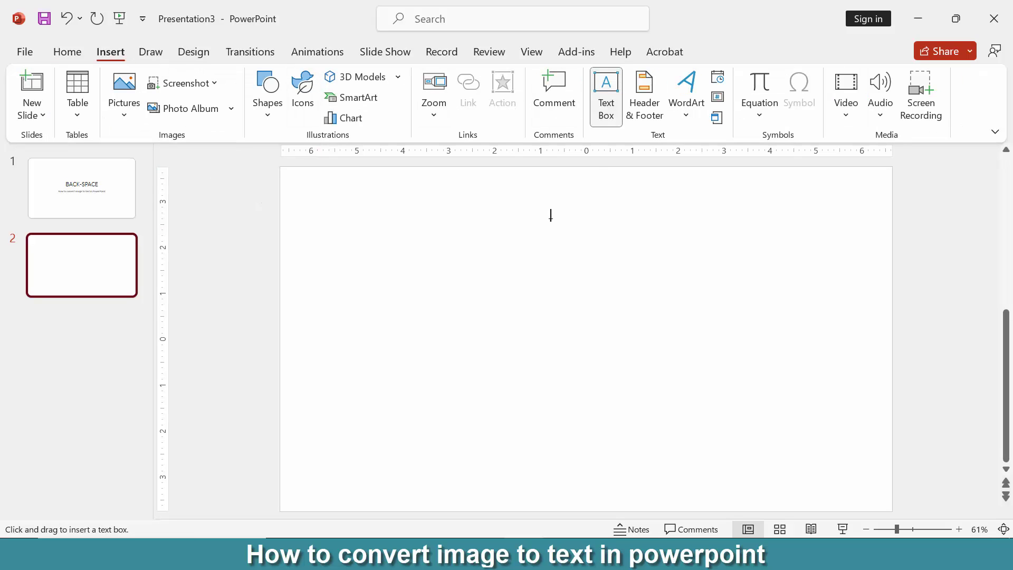
pyautogui.moveTo(320, 184)
pyautogui.mouseDown()
pyautogui.moveTo(803, 468)
pyautogui.moveTo(839, 504)
pyautogui.mouseUp()
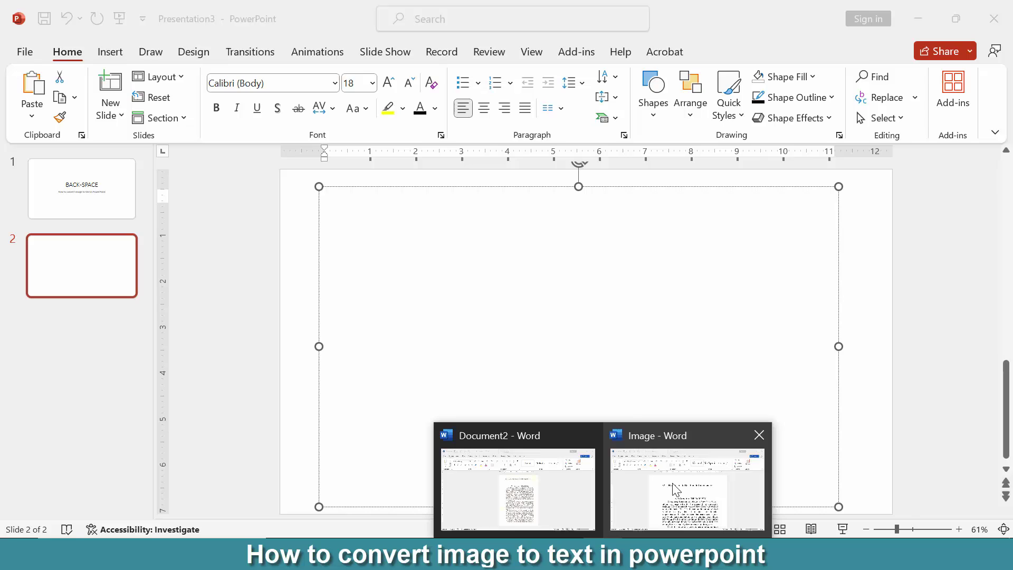
# Step: Copy all the converted book text from the Image document and return to PowerPoint
pyautogui.click(681, 490)
pyautogui.moveTo(342, 238)
pyautogui.mouseDown()
pyautogui.moveTo(525, 423)
pyautogui.moveTo(618, 440)
pyautogui.mouseUp()
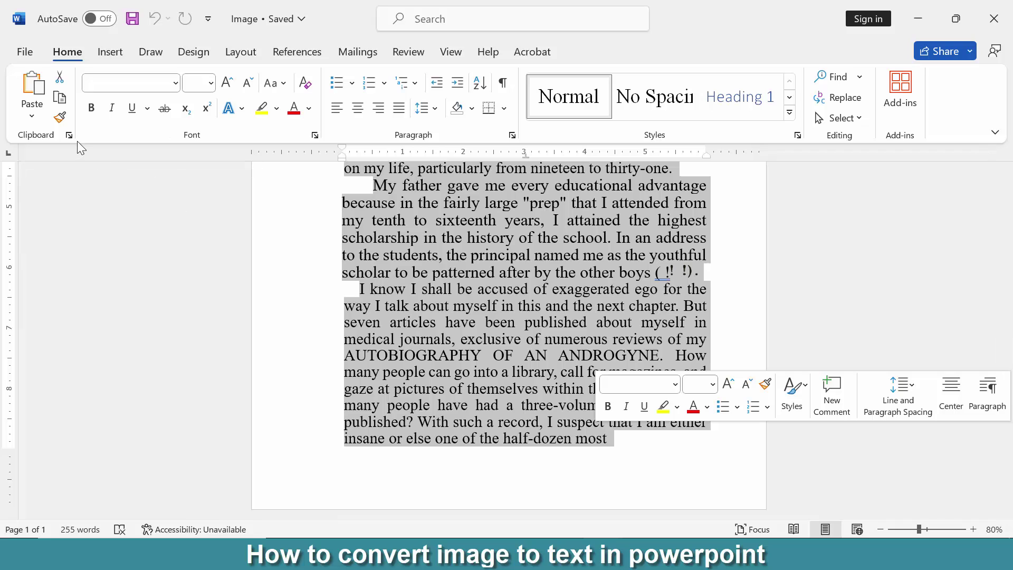
pyautogui.hotkey('ctrl', 'c')
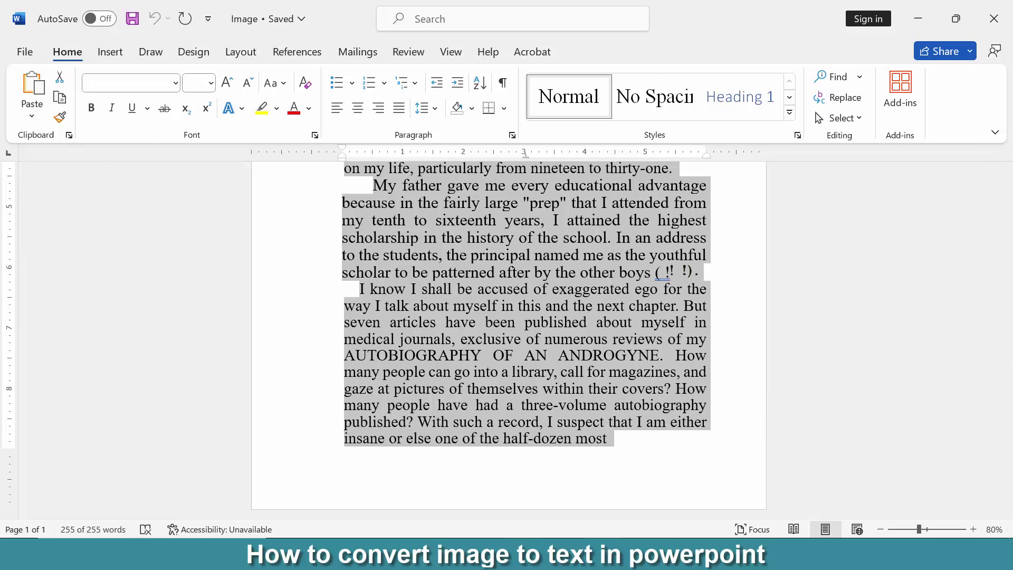
pyautogui.hotkey('alt', 'Tab')
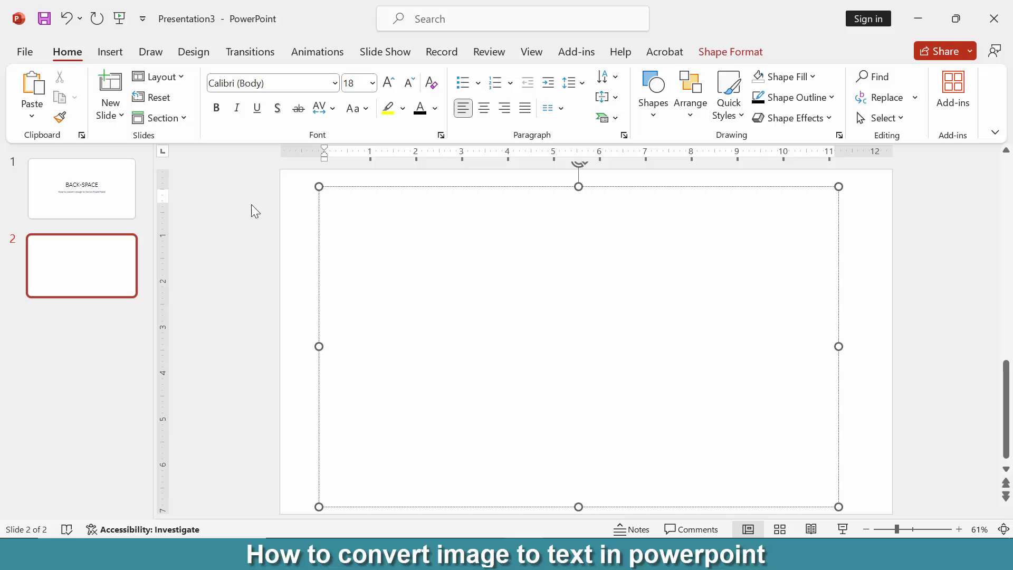
# Step: Paste the copied book text onto slide 2 and place the cursor in it
pyautogui.click(32, 83)
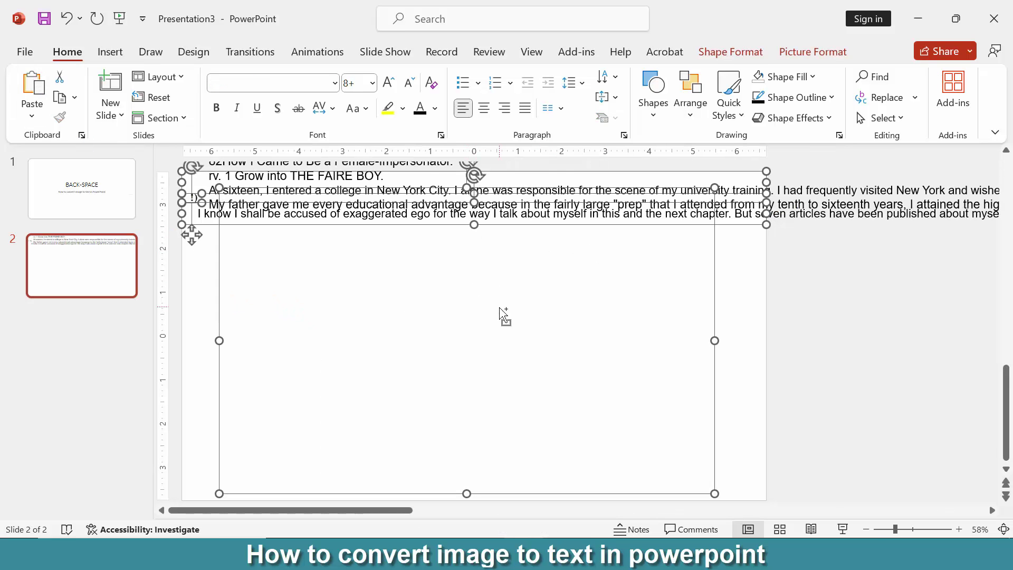
pyautogui.scroll(-3, 501, 314)
pyautogui.scroll(-2, 501, 315)
pyautogui.scroll(-1, 468, 304)
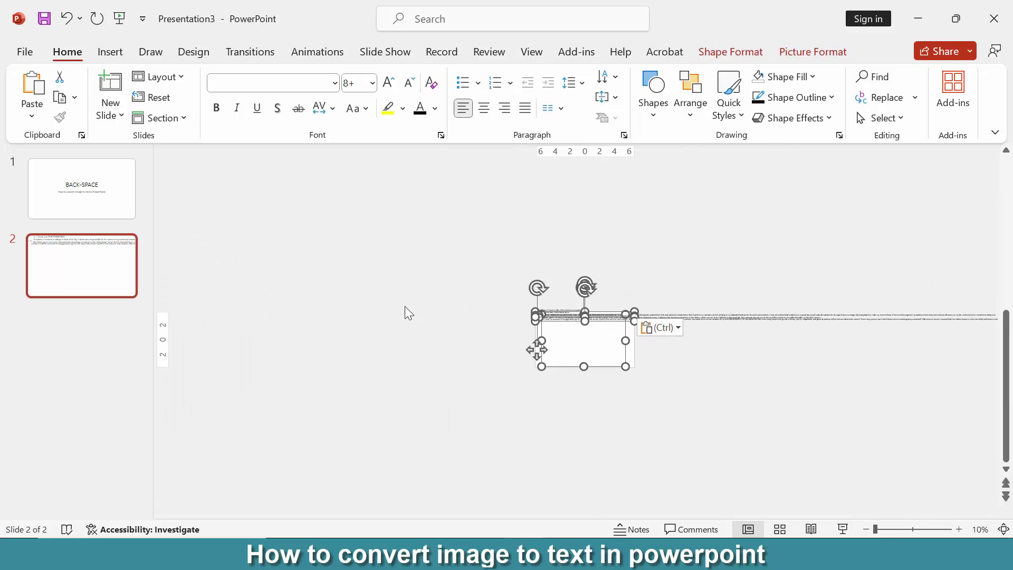
pyautogui.scroll(4, 405, 306)
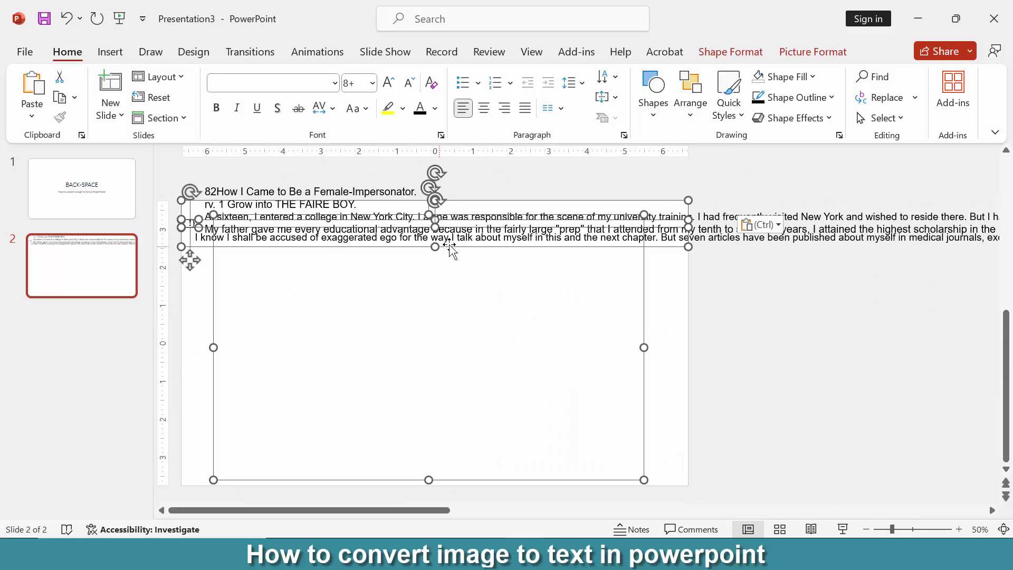
pyautogui.scroll(2, 458, 277)
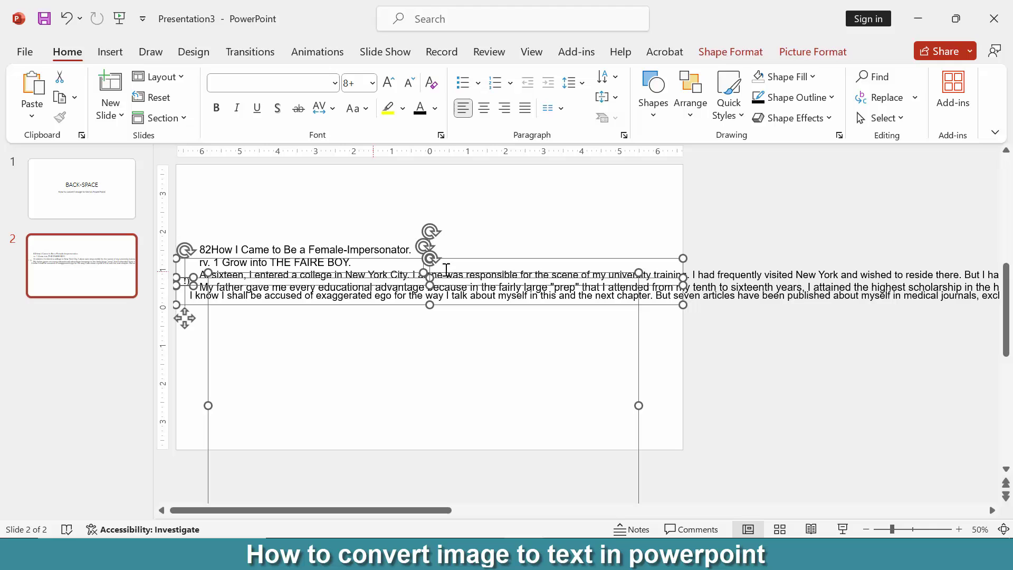
pyautogui.click(568, 295)
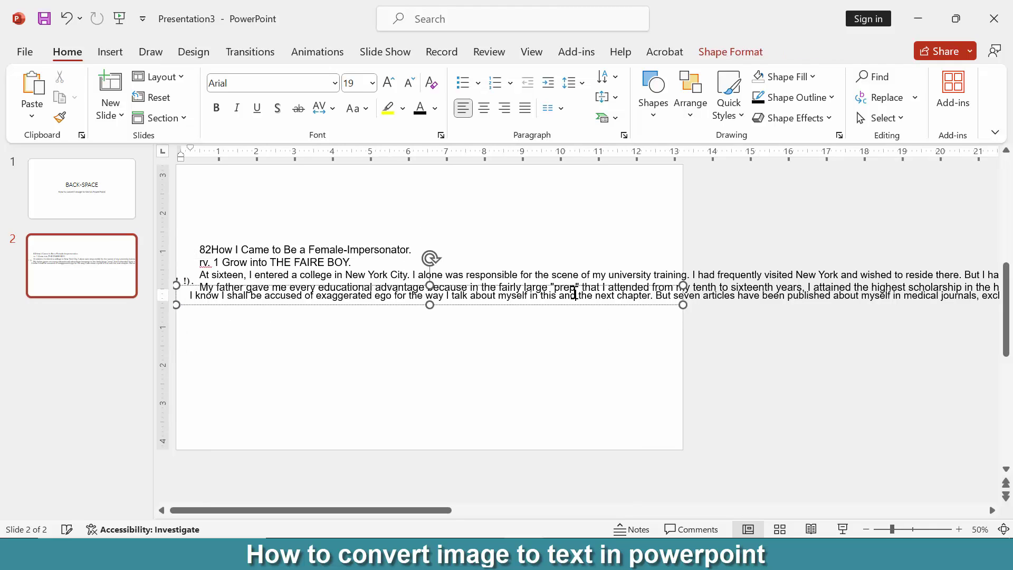
# Step: Undo the extra edits and move the overlapping lower text block down the slide
pyautogui.hotkey('ctrl', 'z')
pyautogui.hotkey('ctrl', 'z')
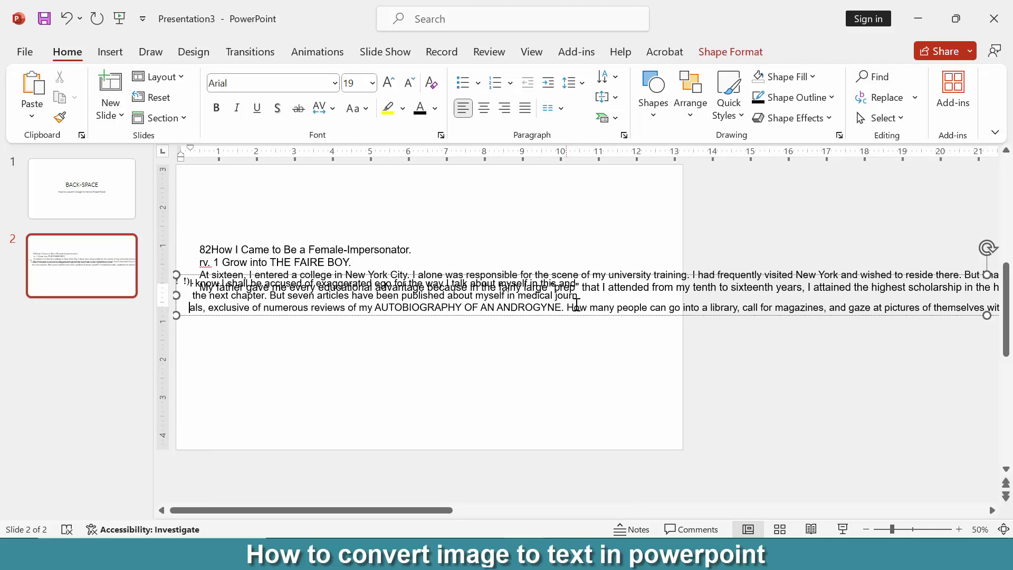
pyautogui.moveTo(584, 318); pyautogui.dragTo(583, 402)
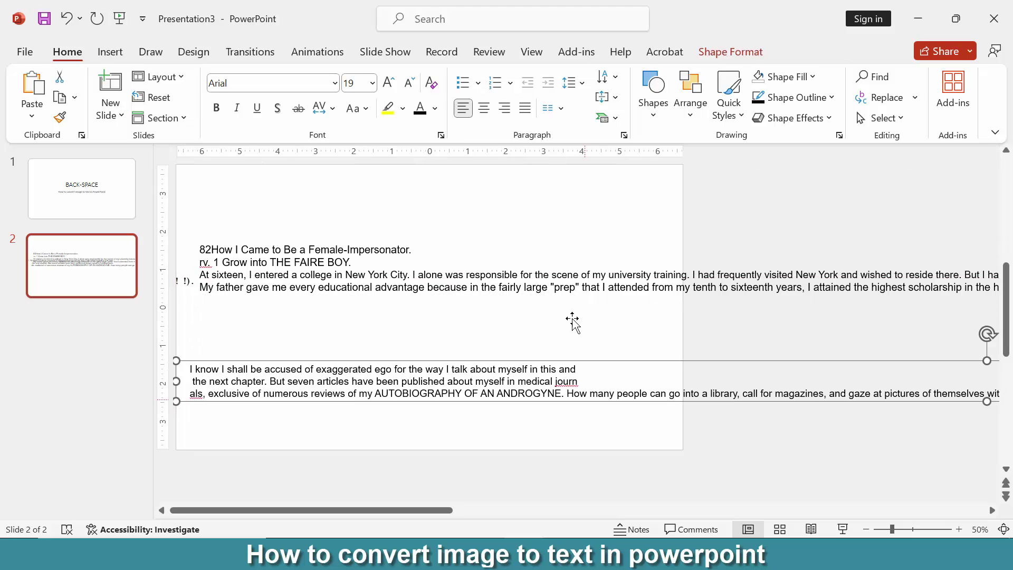
pyautogui.click(574, 279)
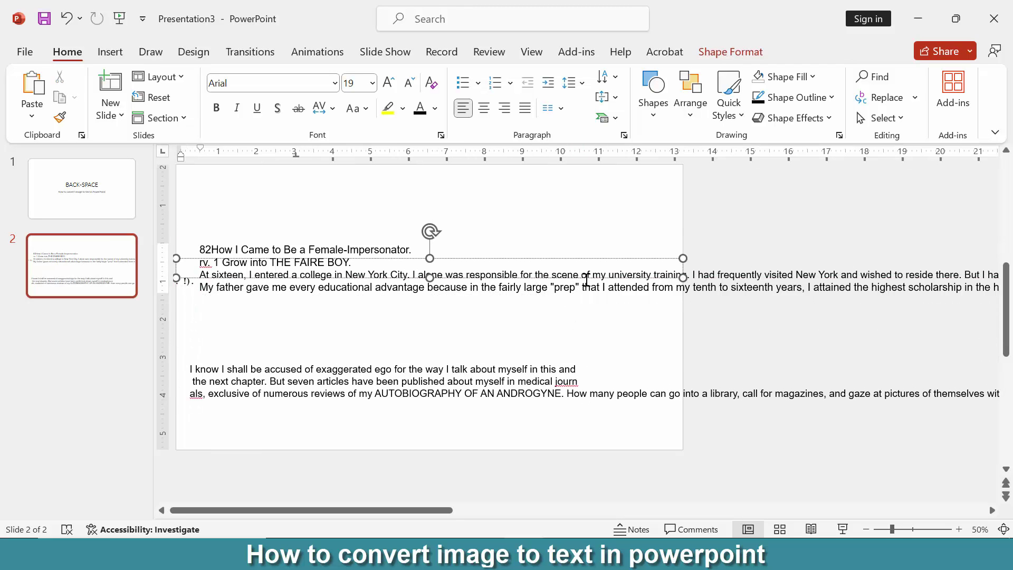
pyautogui.hotkey('ctrl', 'y')
pyautogui.hotkey('ctrl', 'y')
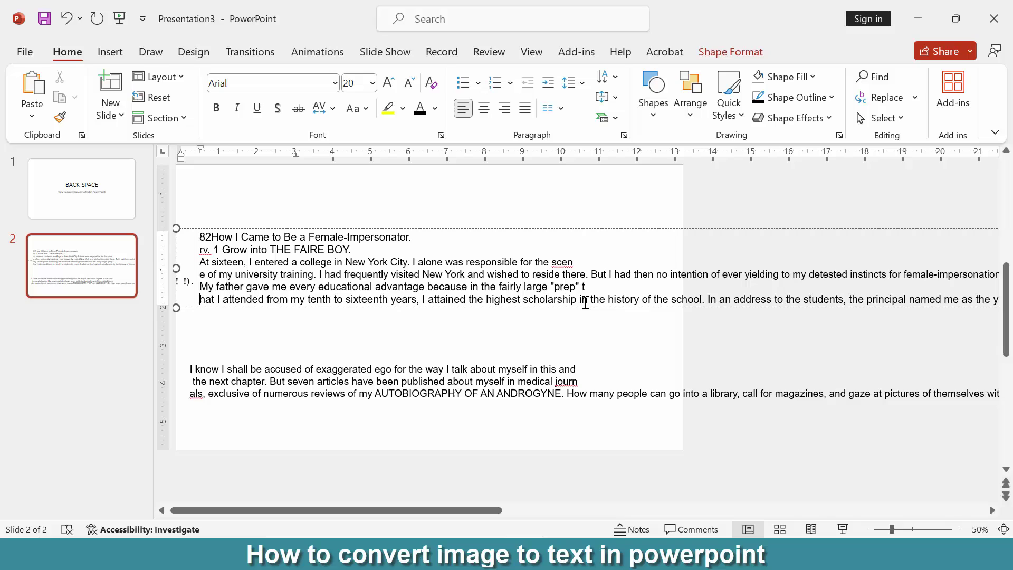
# Step: Add six line breaks to the upper block, before 'youthful scholar' and 'My being fated', then nudge it
pyautogui.click(599, 299)
pyautogui.press('Return')
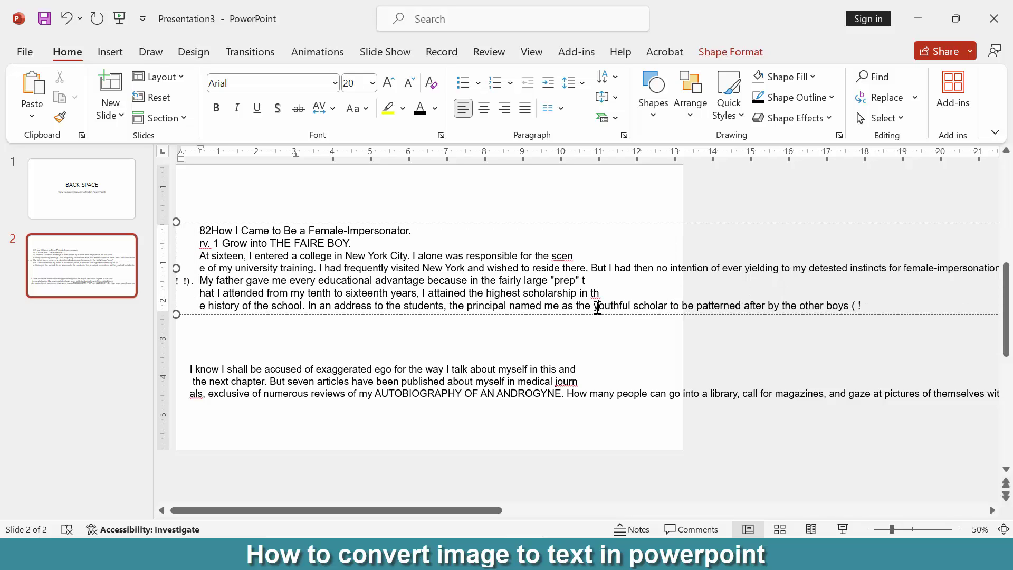
pyautogui.click(595, 306)
pyautogui.press('Return')
pyautogui.click(592, 262)
pyautogui.press('Return')
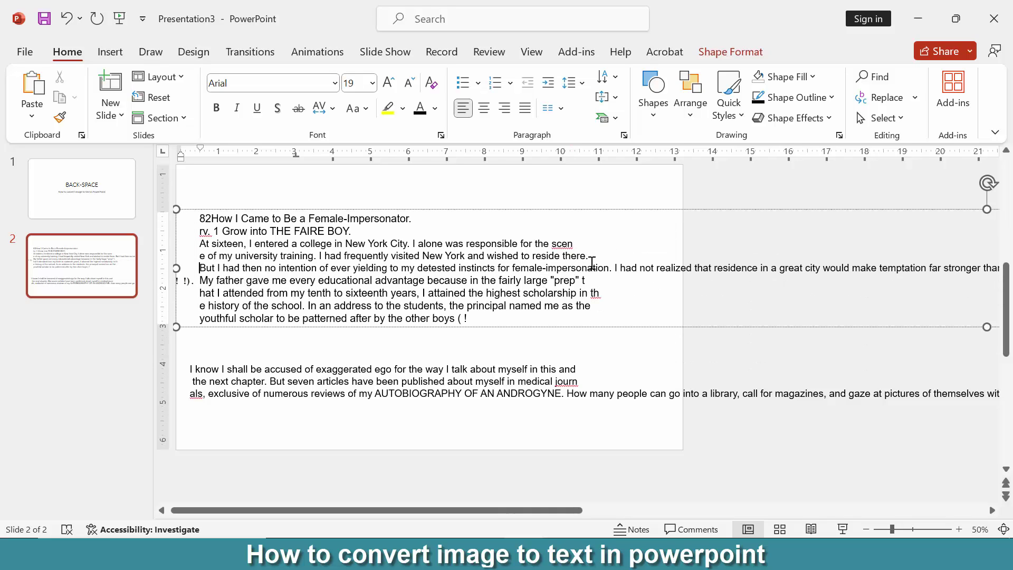
pyautogui.click(614, 267)
pyautogui.press('Return')
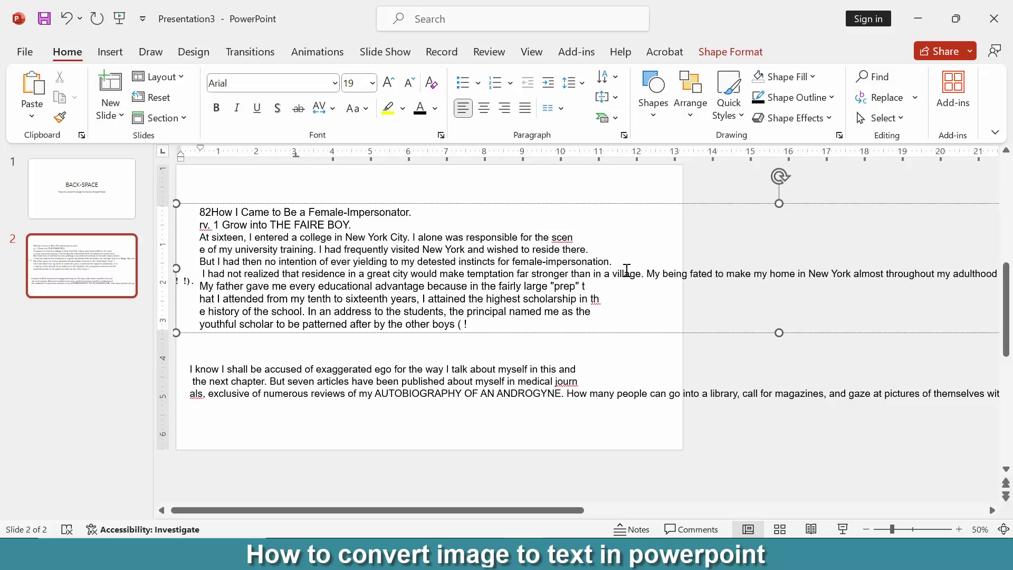
pyautogui.click(647, 274)
pyautogui.press('Return')
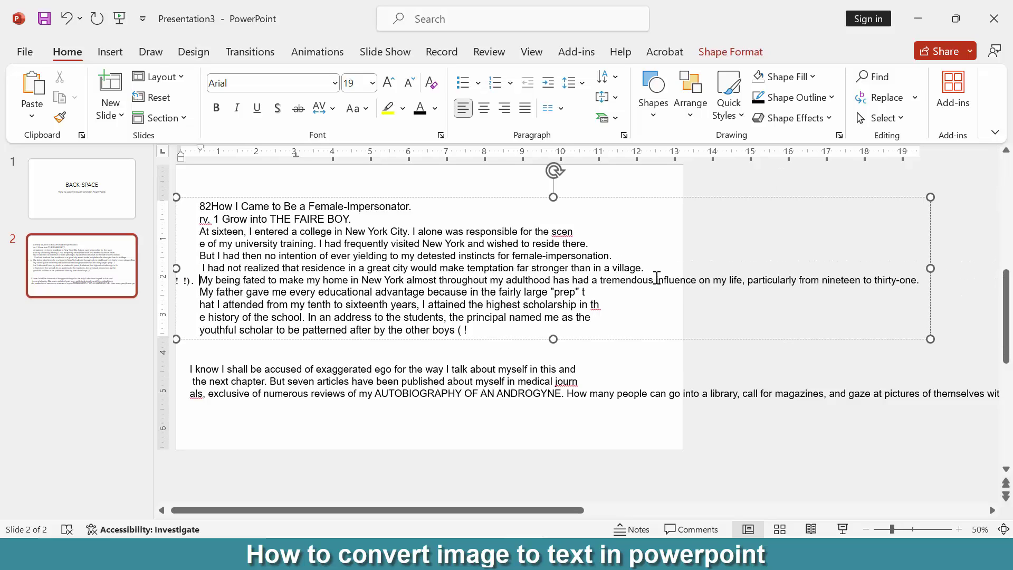
pyautogui.click(600, 280)
pyautogui.press('Return')
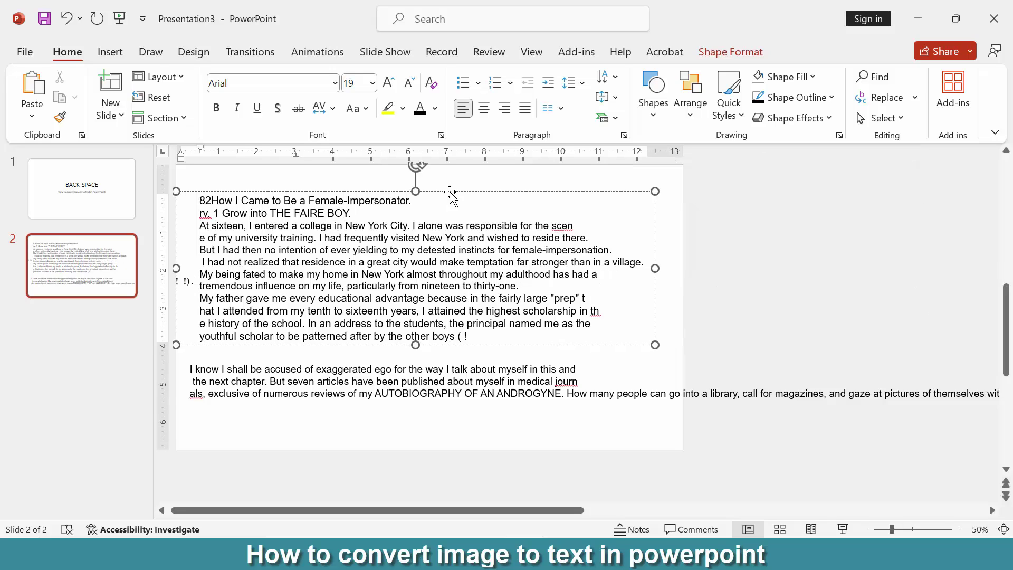
pyautogui.moveTo(449, 192); pyautogui.dragTo(465, 177)
# Step: Break the lower block's lines before 'many people', 'covers?' and 'I suspect that'
pyautogui.click(599, 387)
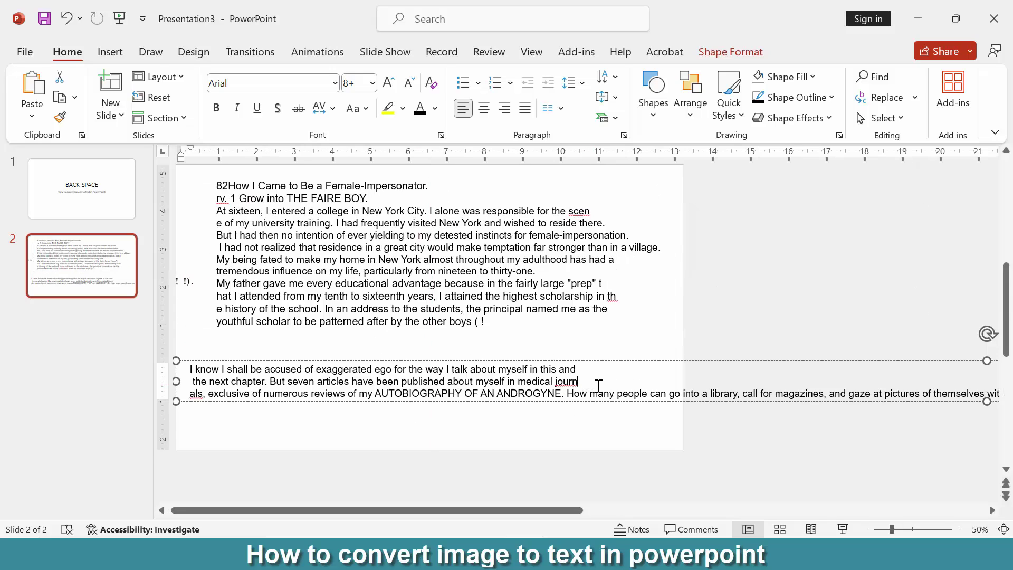
pyautogui.press('Return')
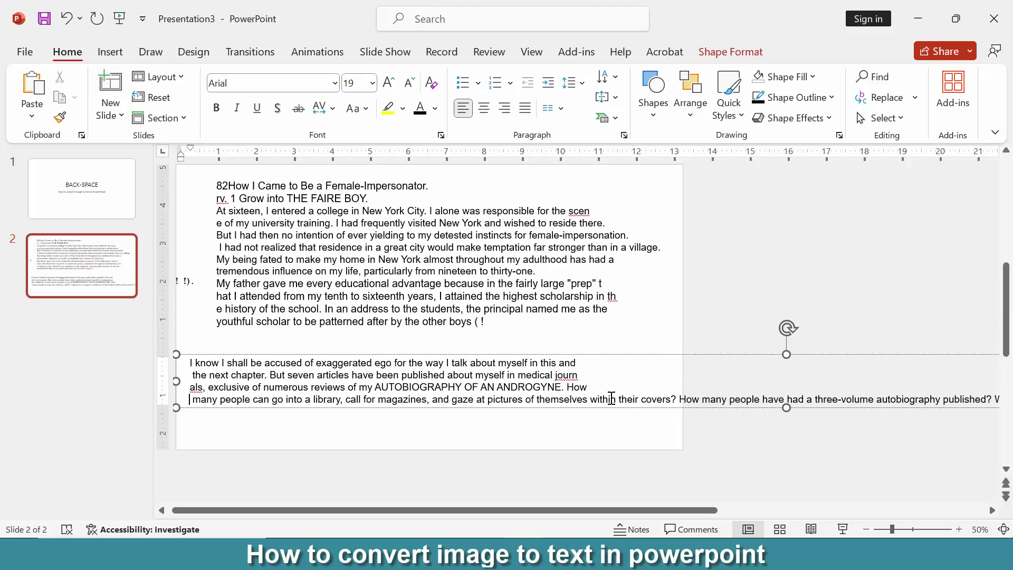
pyautogui.click(639, 401)
pyautogui.press('Return')
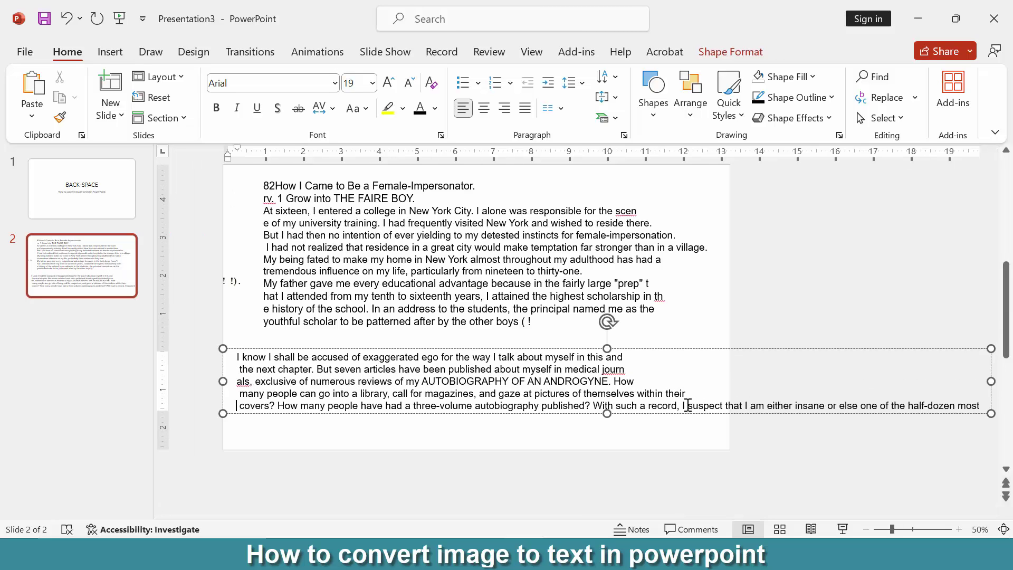
pyautogui.click(682, 405)
pyautogui.press('Return')
pyautogui.scroll(3, 588, 356)
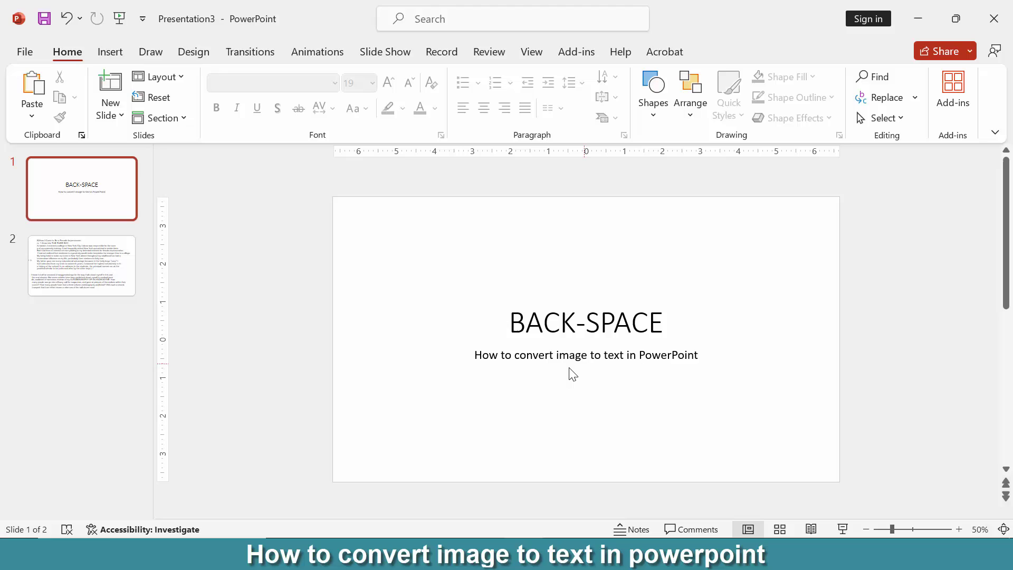
pyautogui.scroll(-3, 570, 356)
# Step: Shift the lower text box slightly right to align with the upper box, then deselect it
pyautogui.click(358, 400)
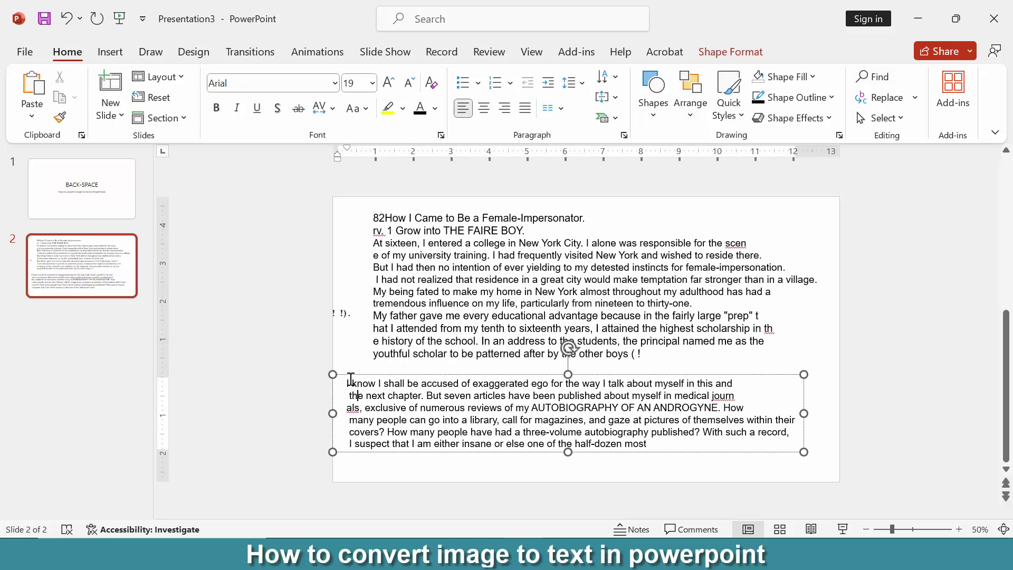
pyautogui.moveTo(349, 384); pyautogui.dragTo(352, 353)
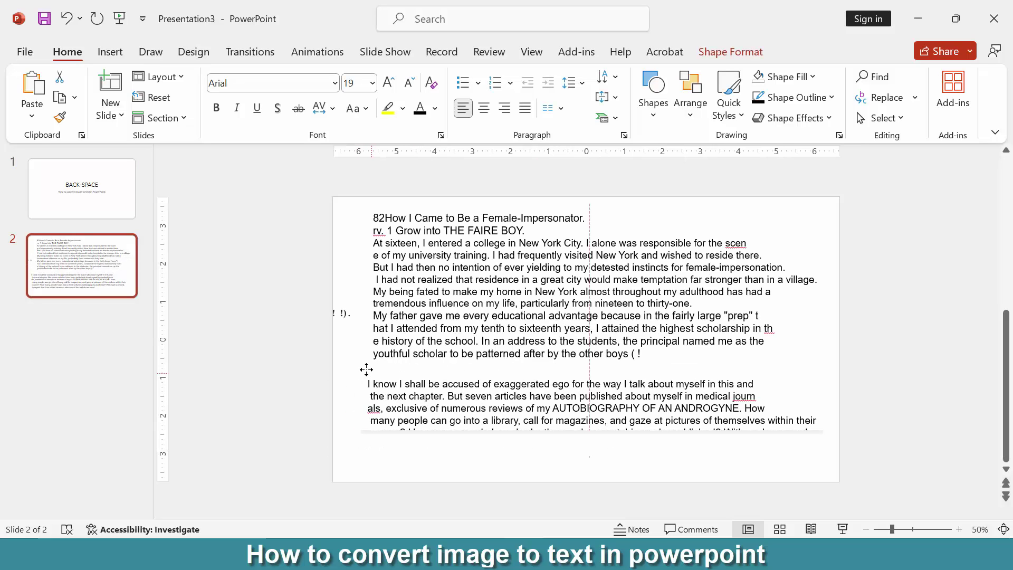
pyautogui.click(344, 299)
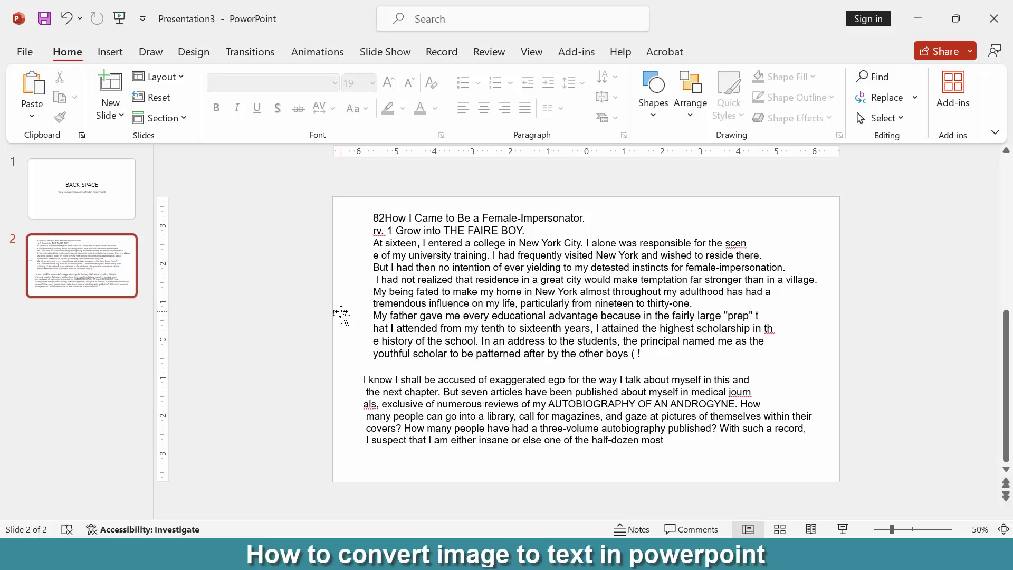